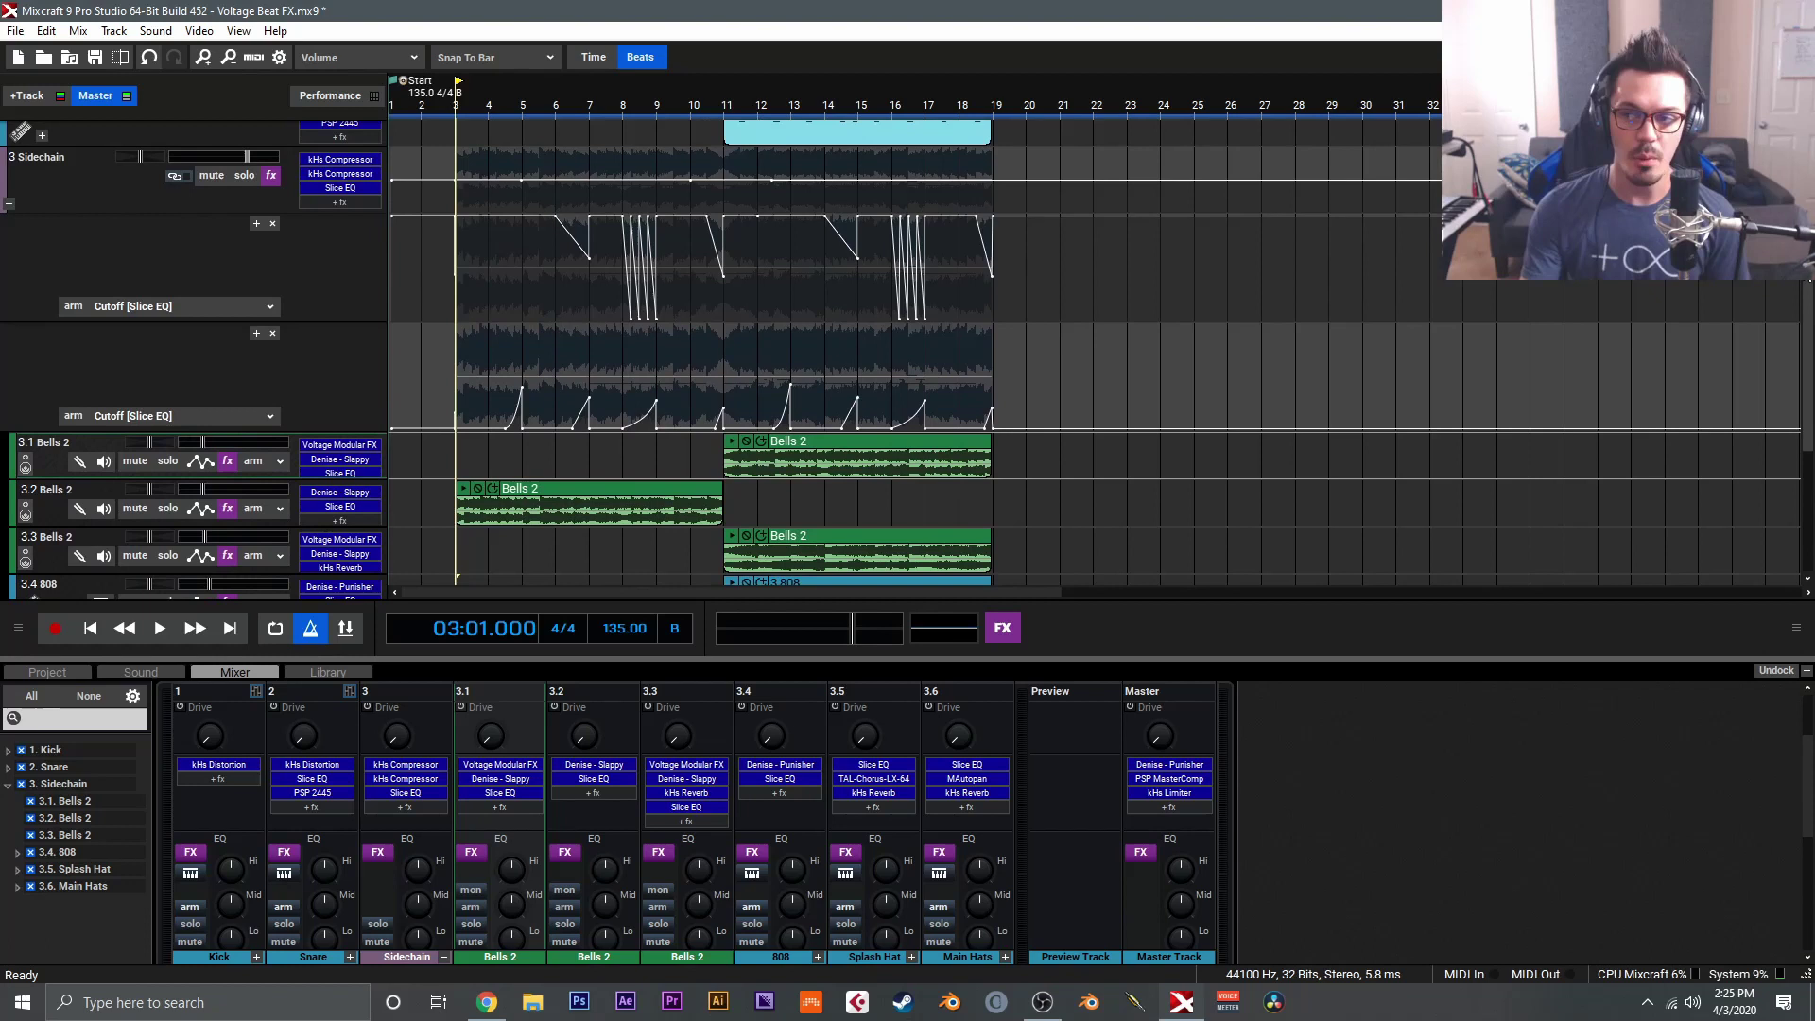
# Scroll to the Bells 2 tracks and play the beat through bar 19, then stop
pyautogui.scroll(1, 908, 359)
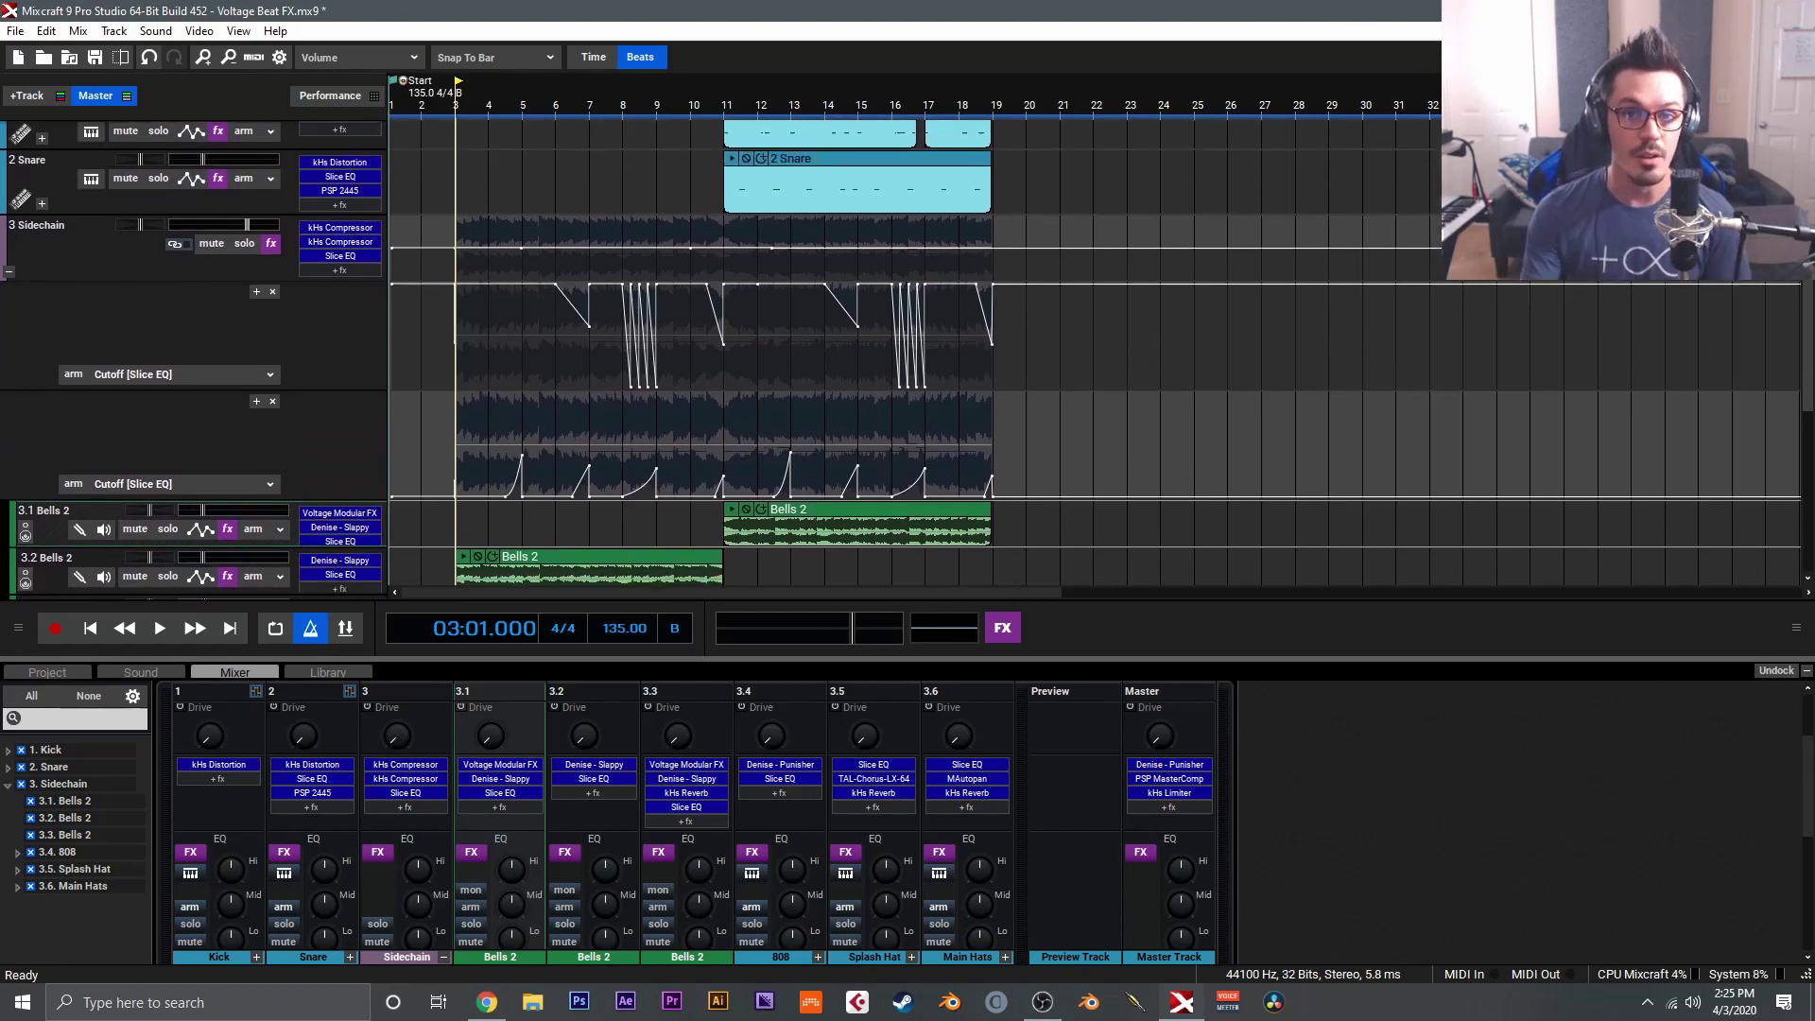
pyautogui.scroll(-3, 1773, 338)
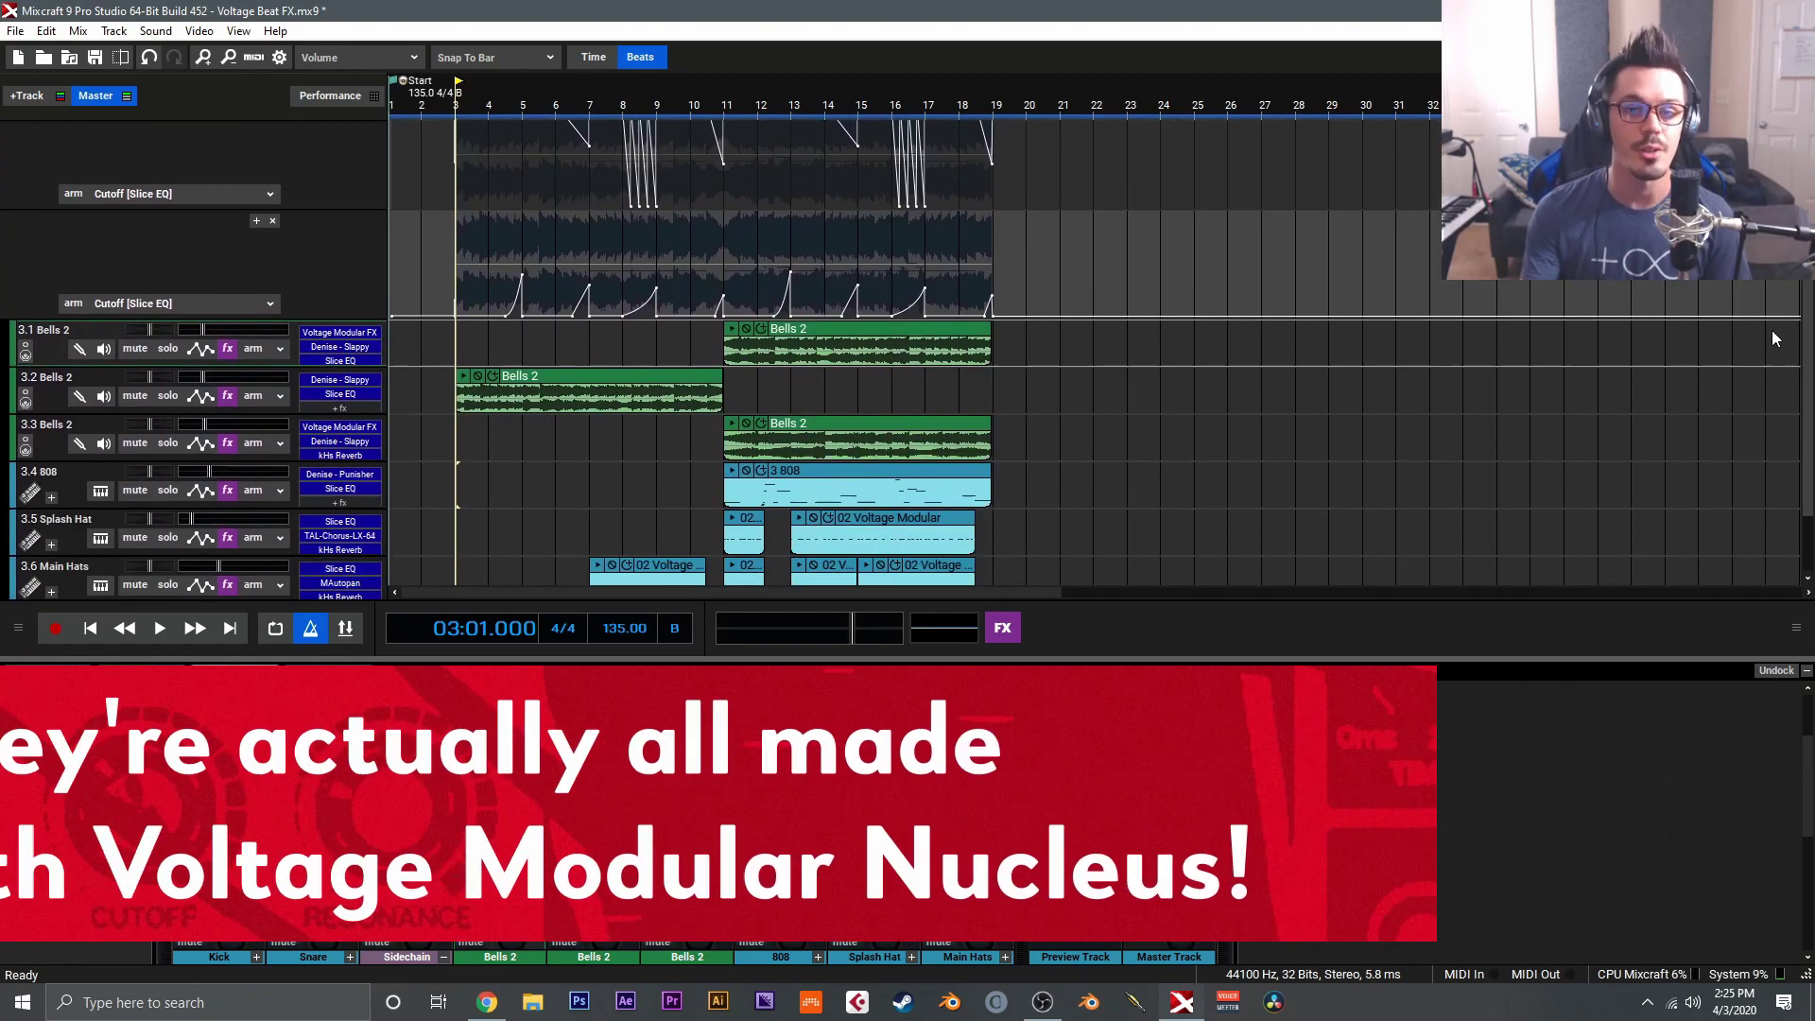
pyautogui.scroll(-1, 1764, 345)
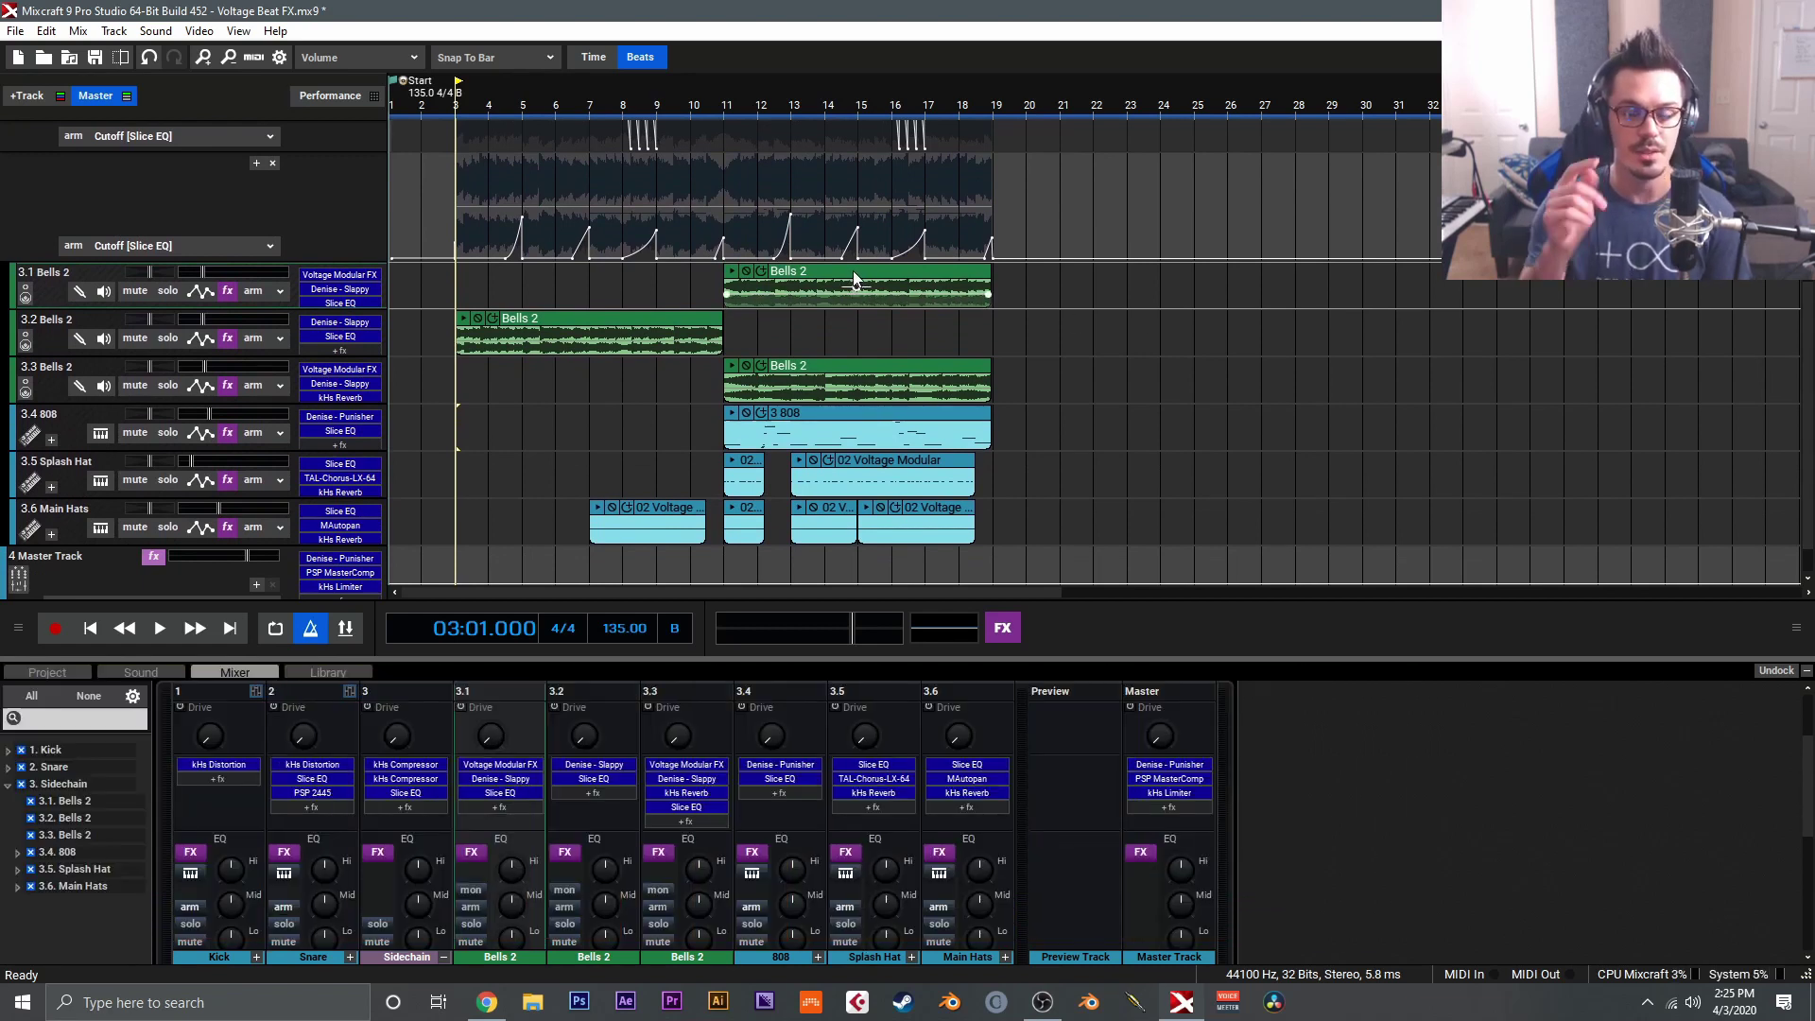
pyautogui.press('space')
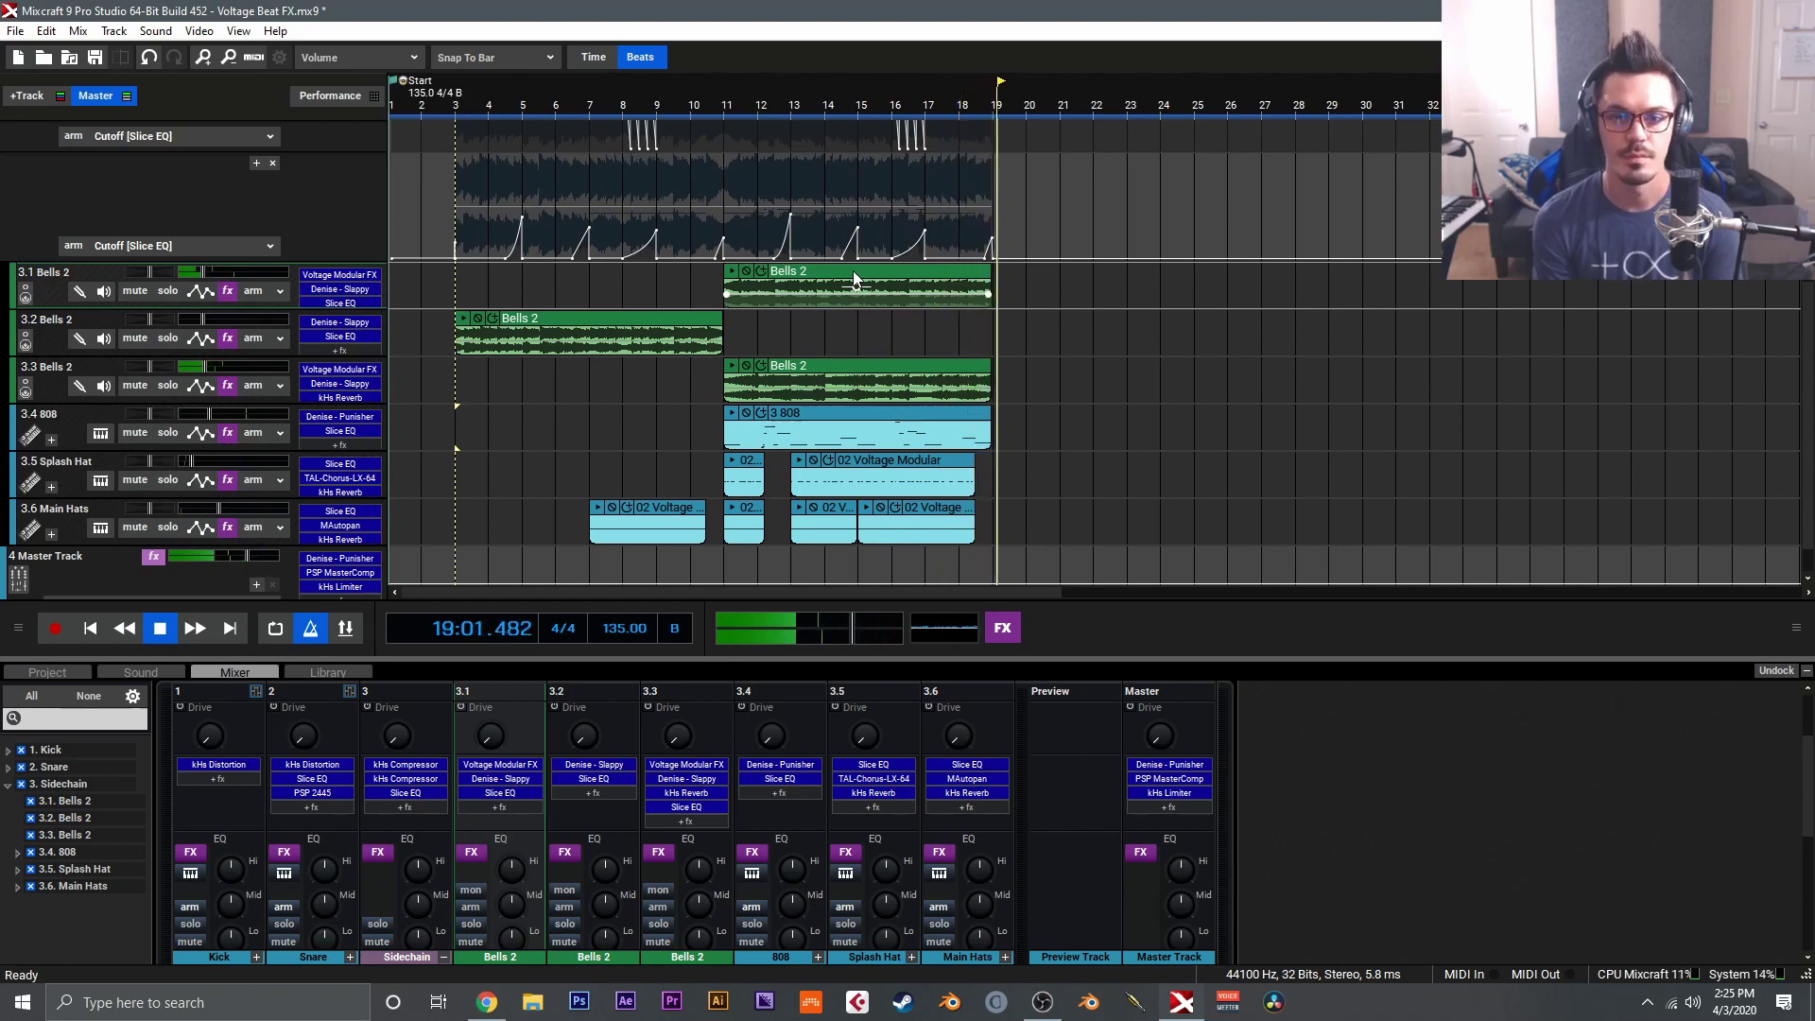
pyautogui.press('space')
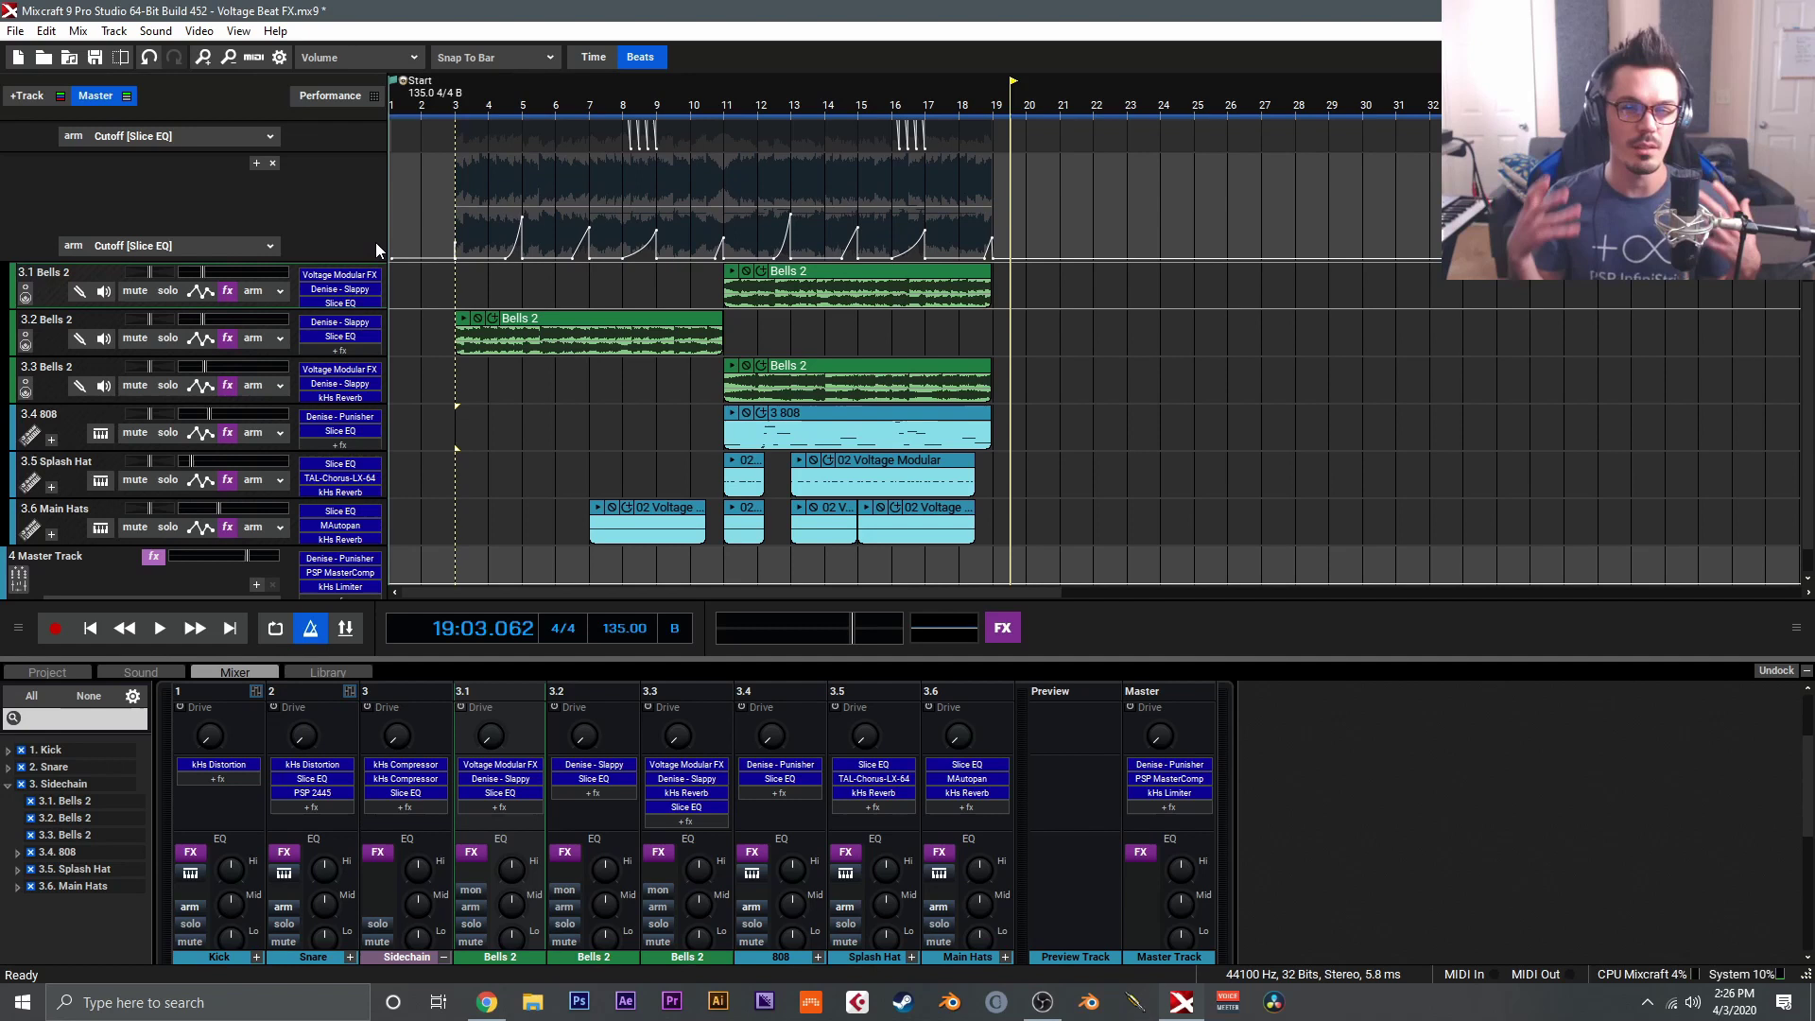
# Solo track 3.1, loop bars 11–19, and play the loop from bar 11 before stopping
pyautogui.click(169, 290)
pyautogui.moveTo(723, 115); pyautogui.dragTo(990, 120)
pyautogui.press('l')
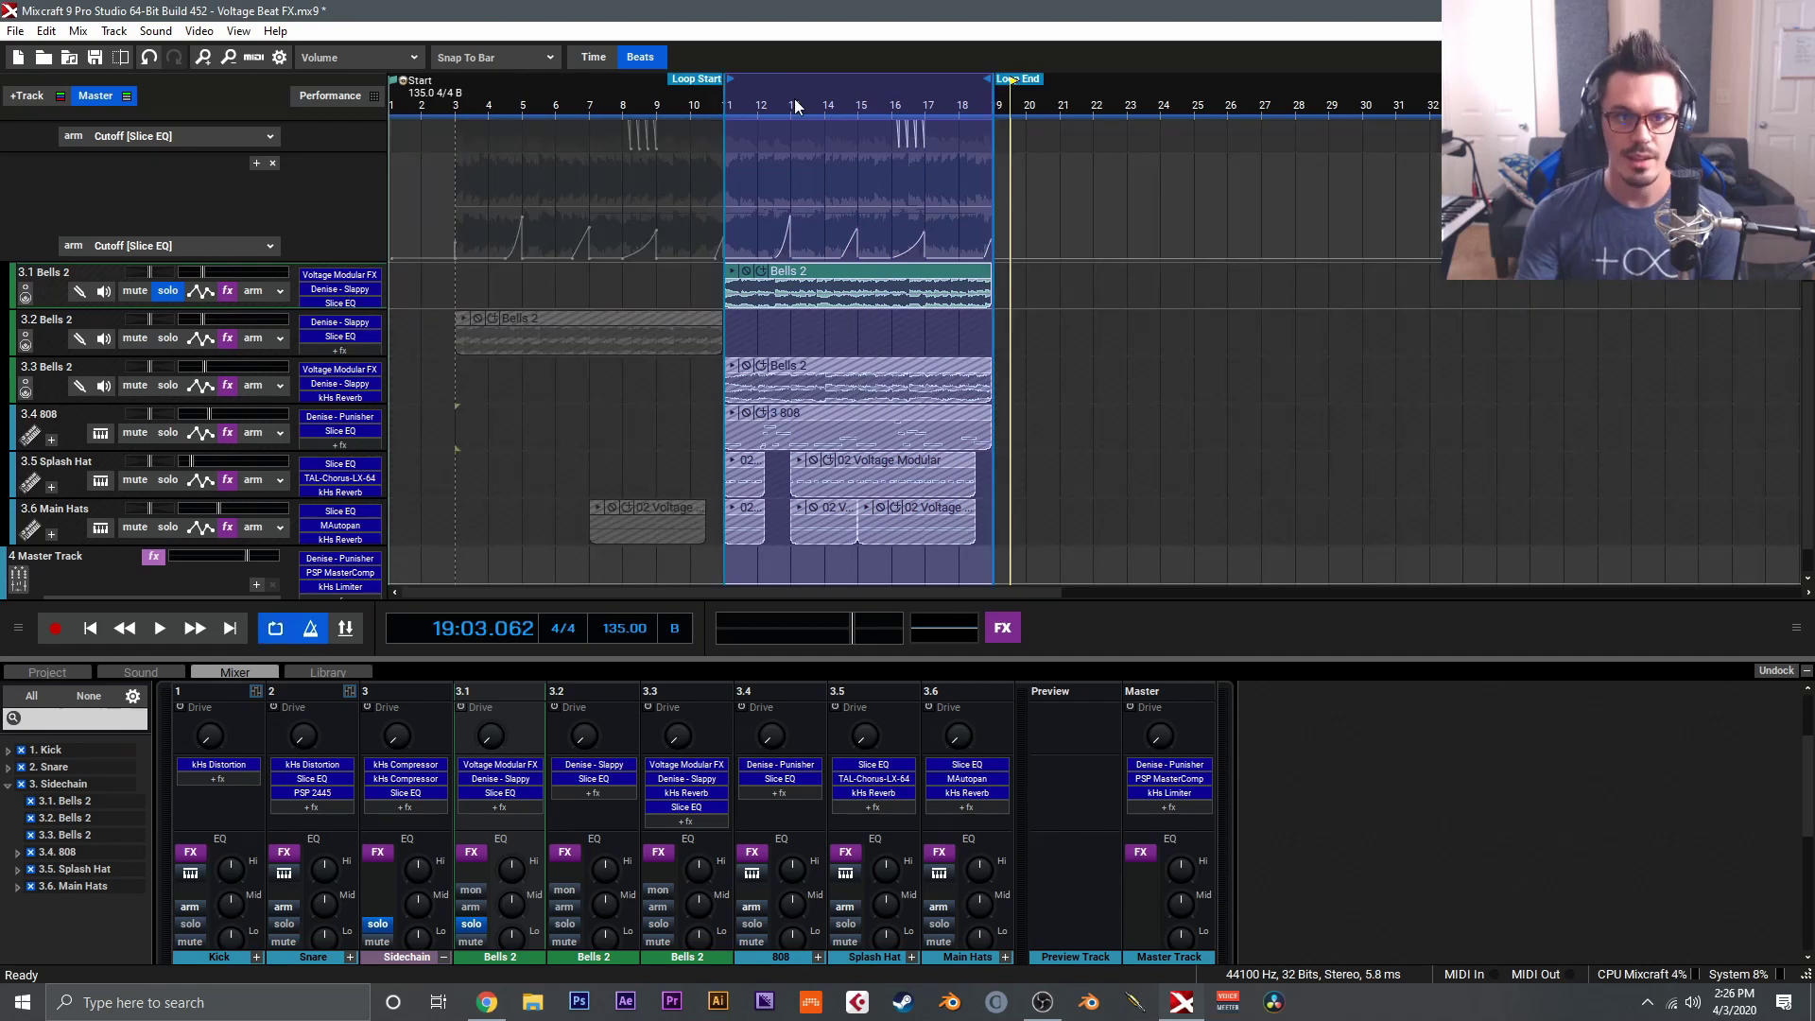
pyautogui.click(726, 102)
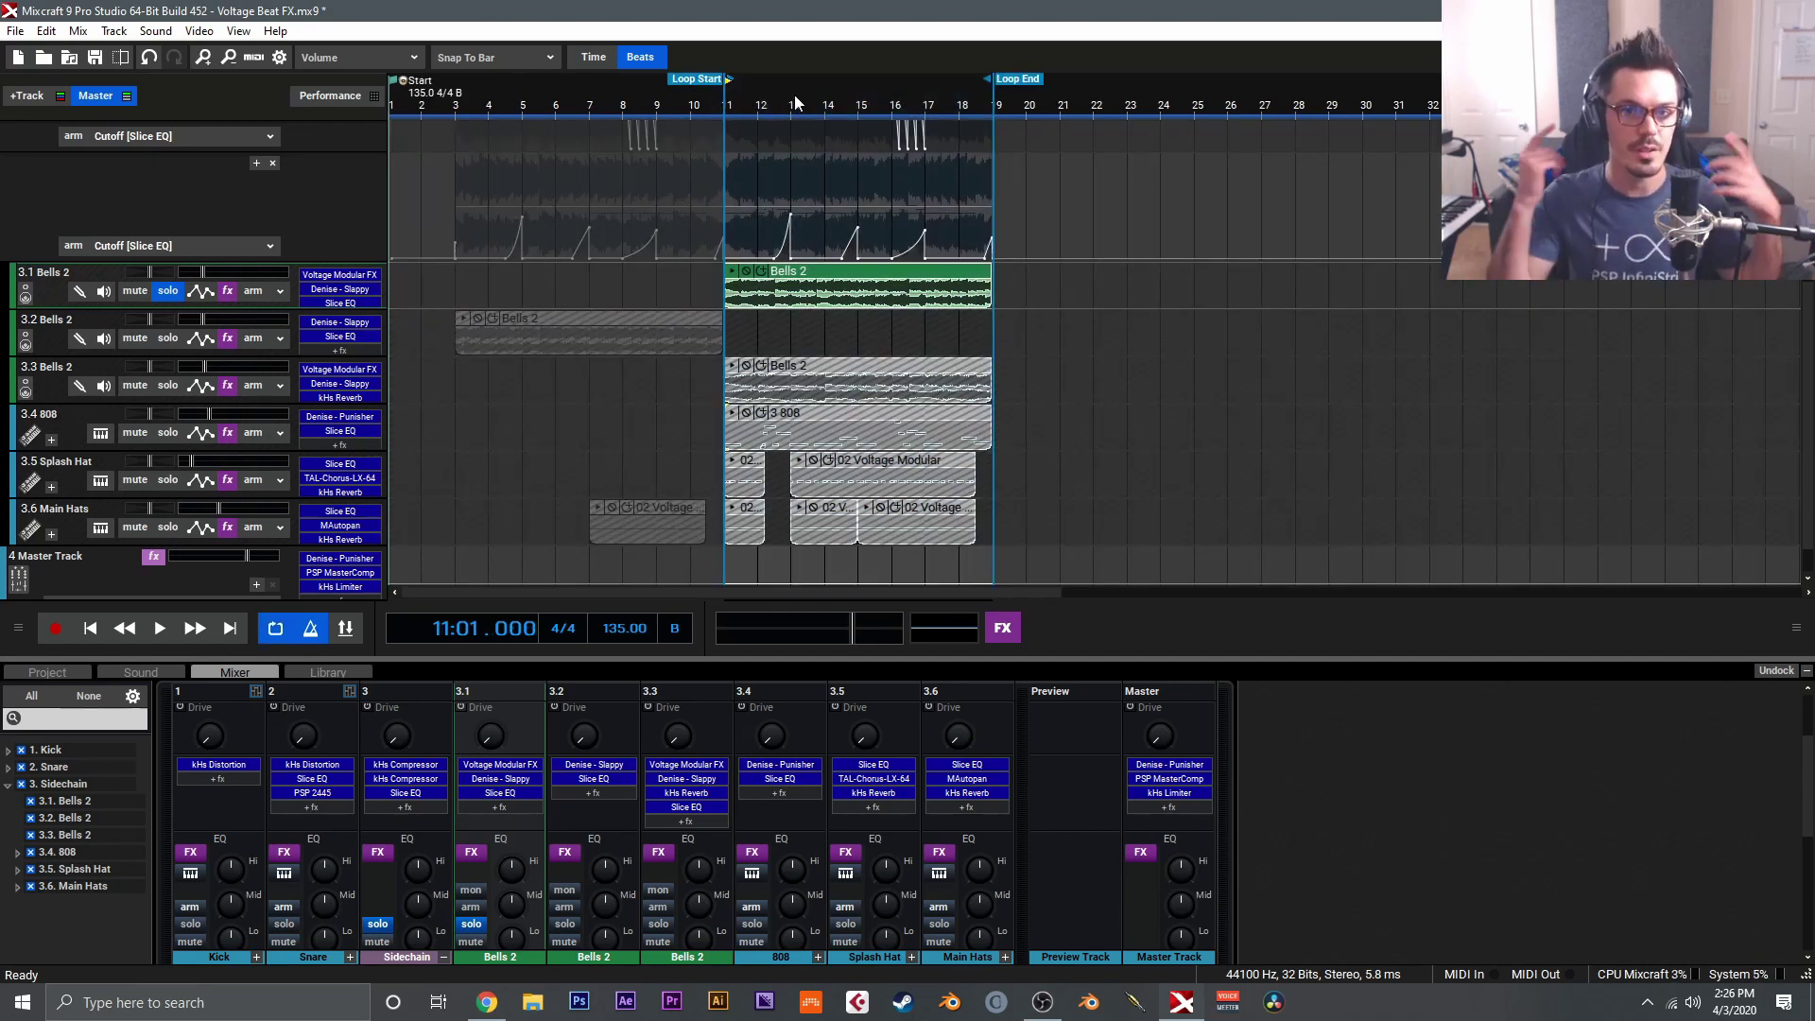
pyautogui.press('space')
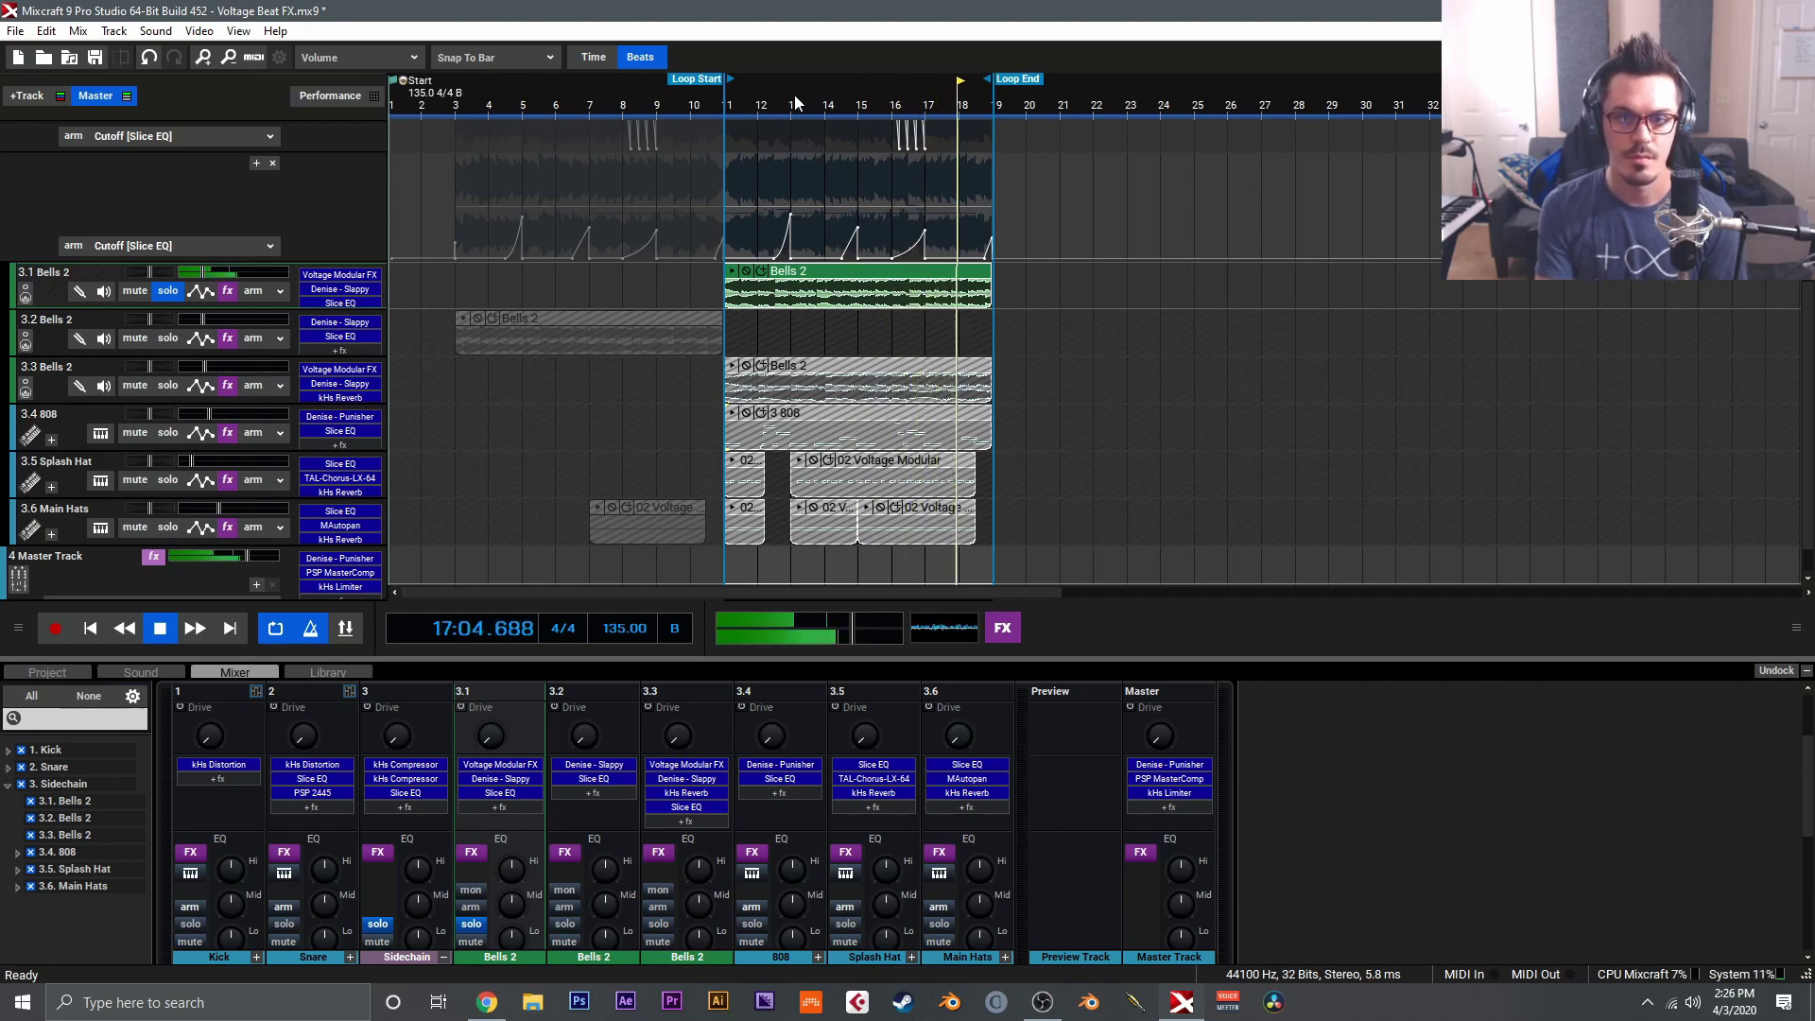
pyautogui.press('space')
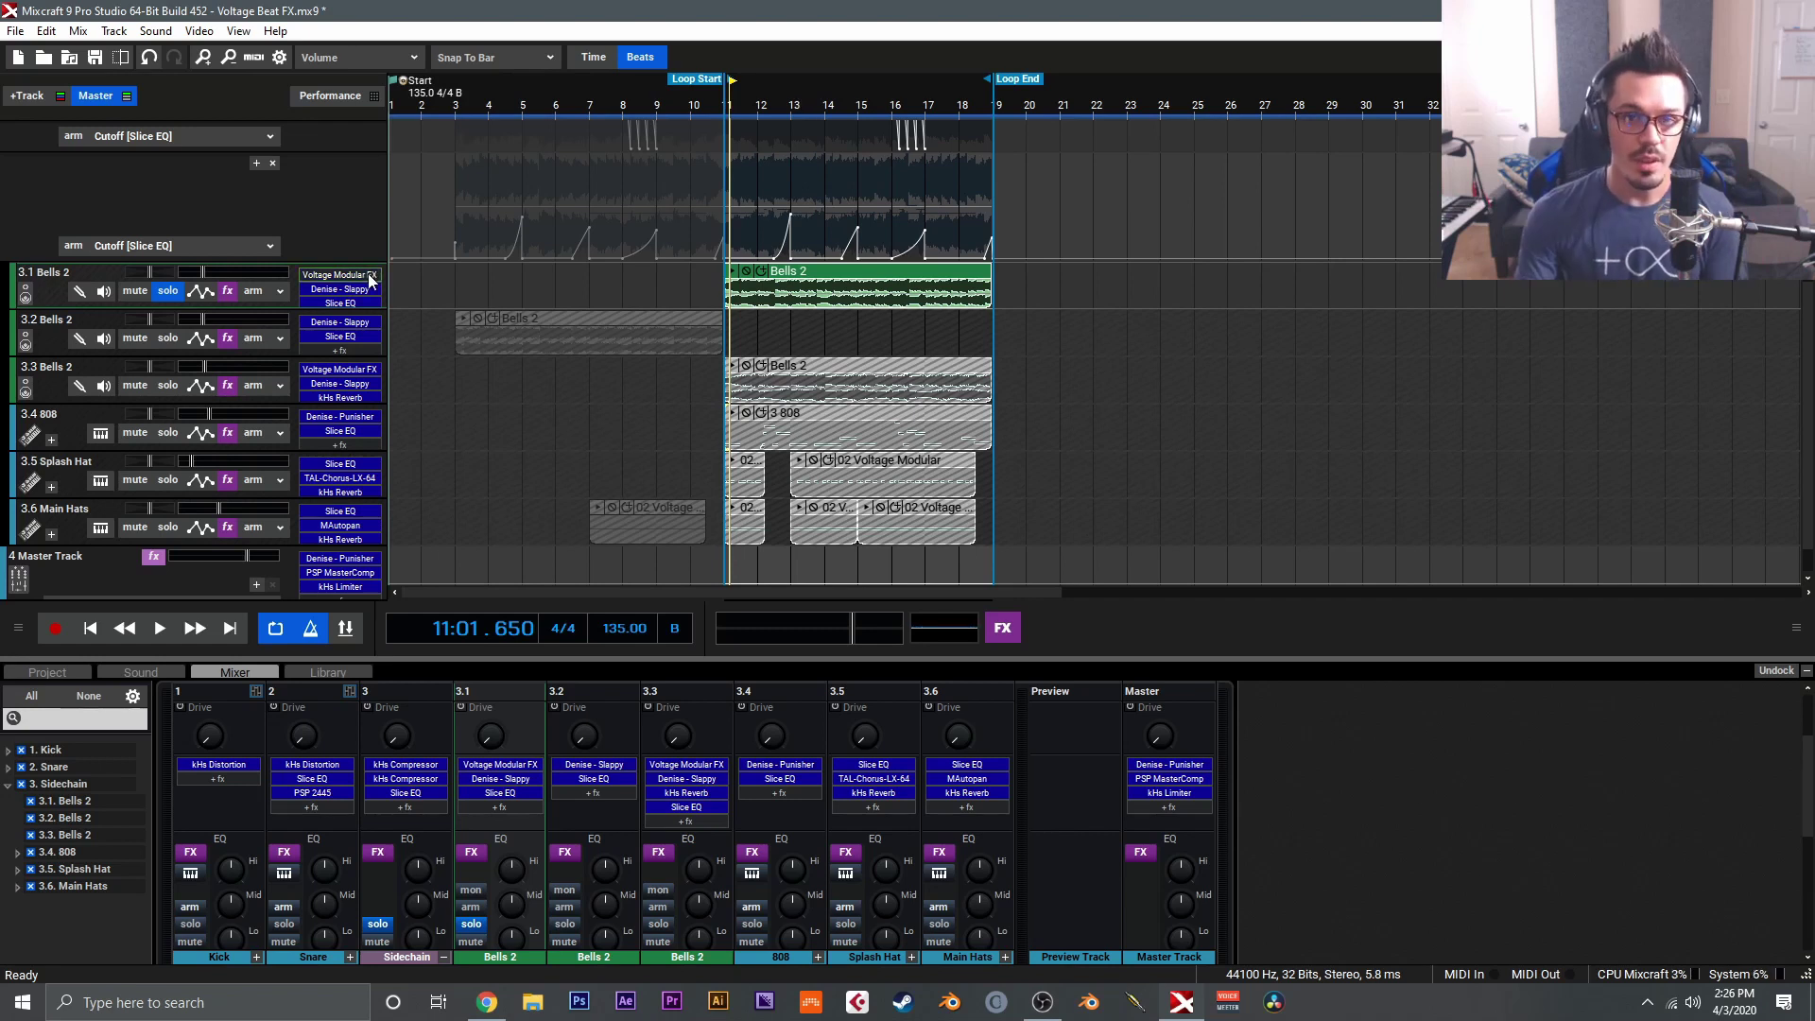
# Deactivate track 3.1's Voltage Modular FX and play the bar 11 loop without it, then stop
pyautogui.rightClick(341, 275)
pyautogui.click(347, 295)
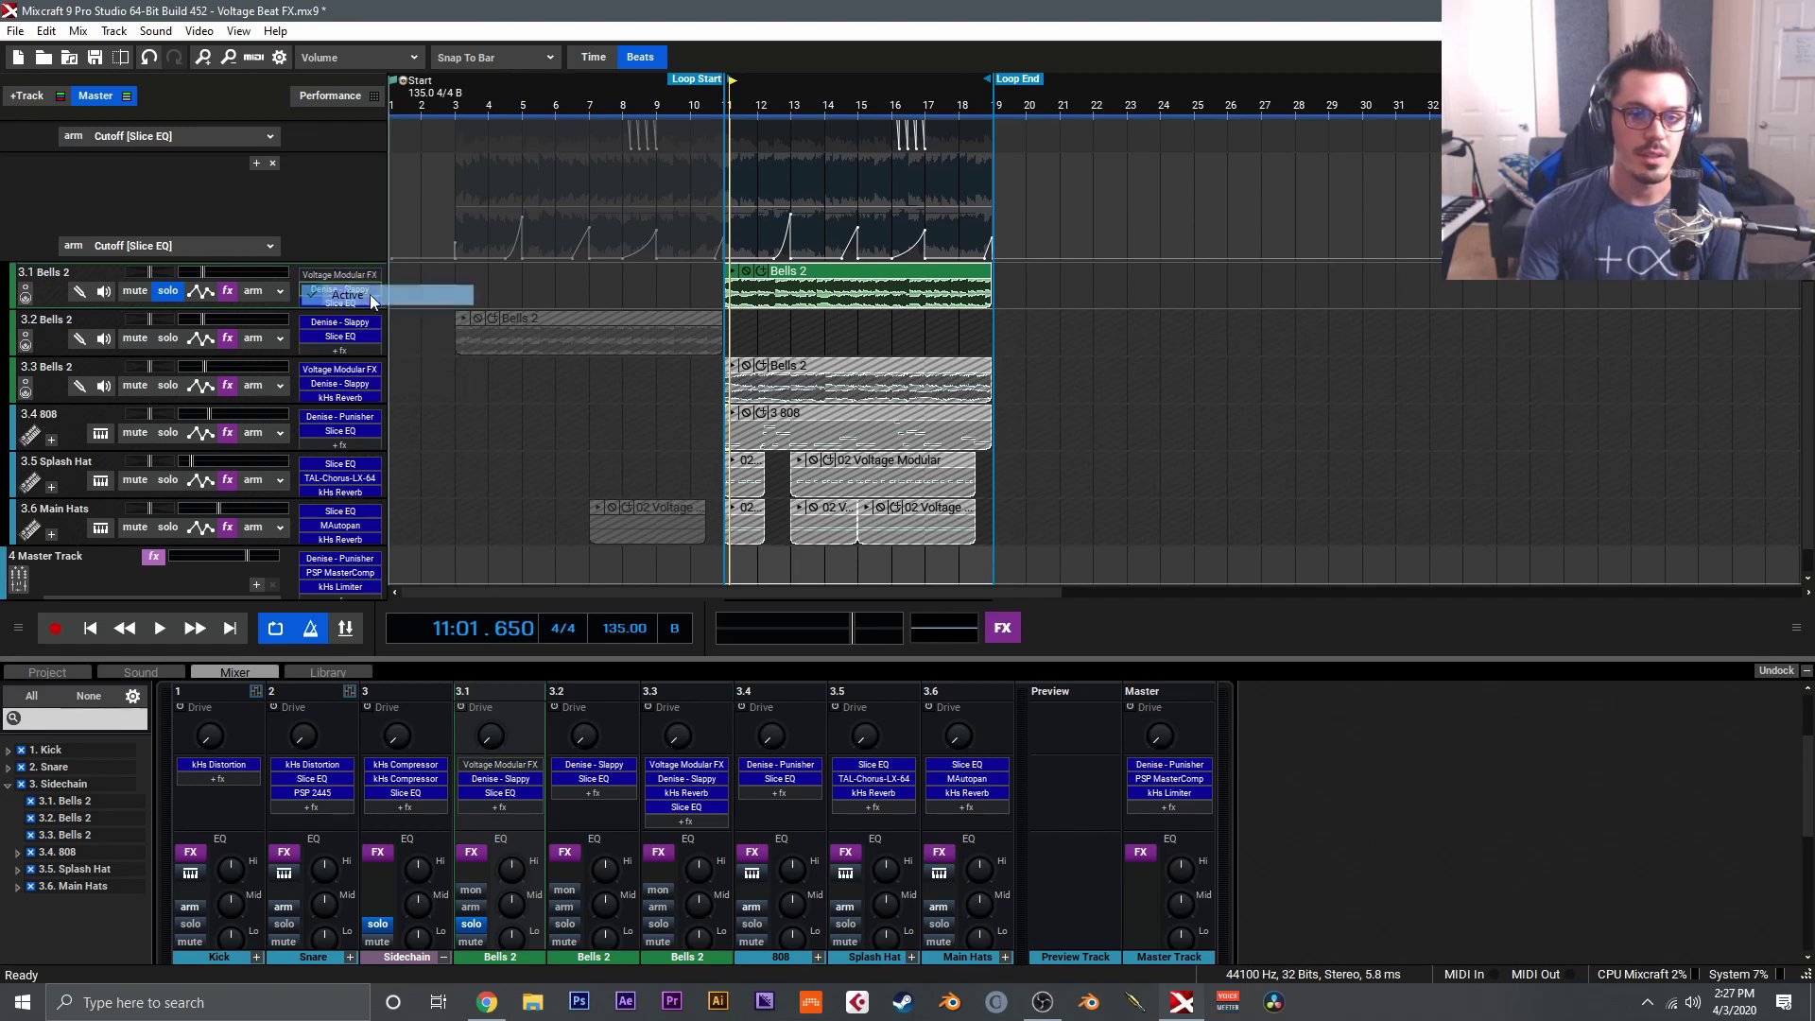
pyautogui.click(726, 111)
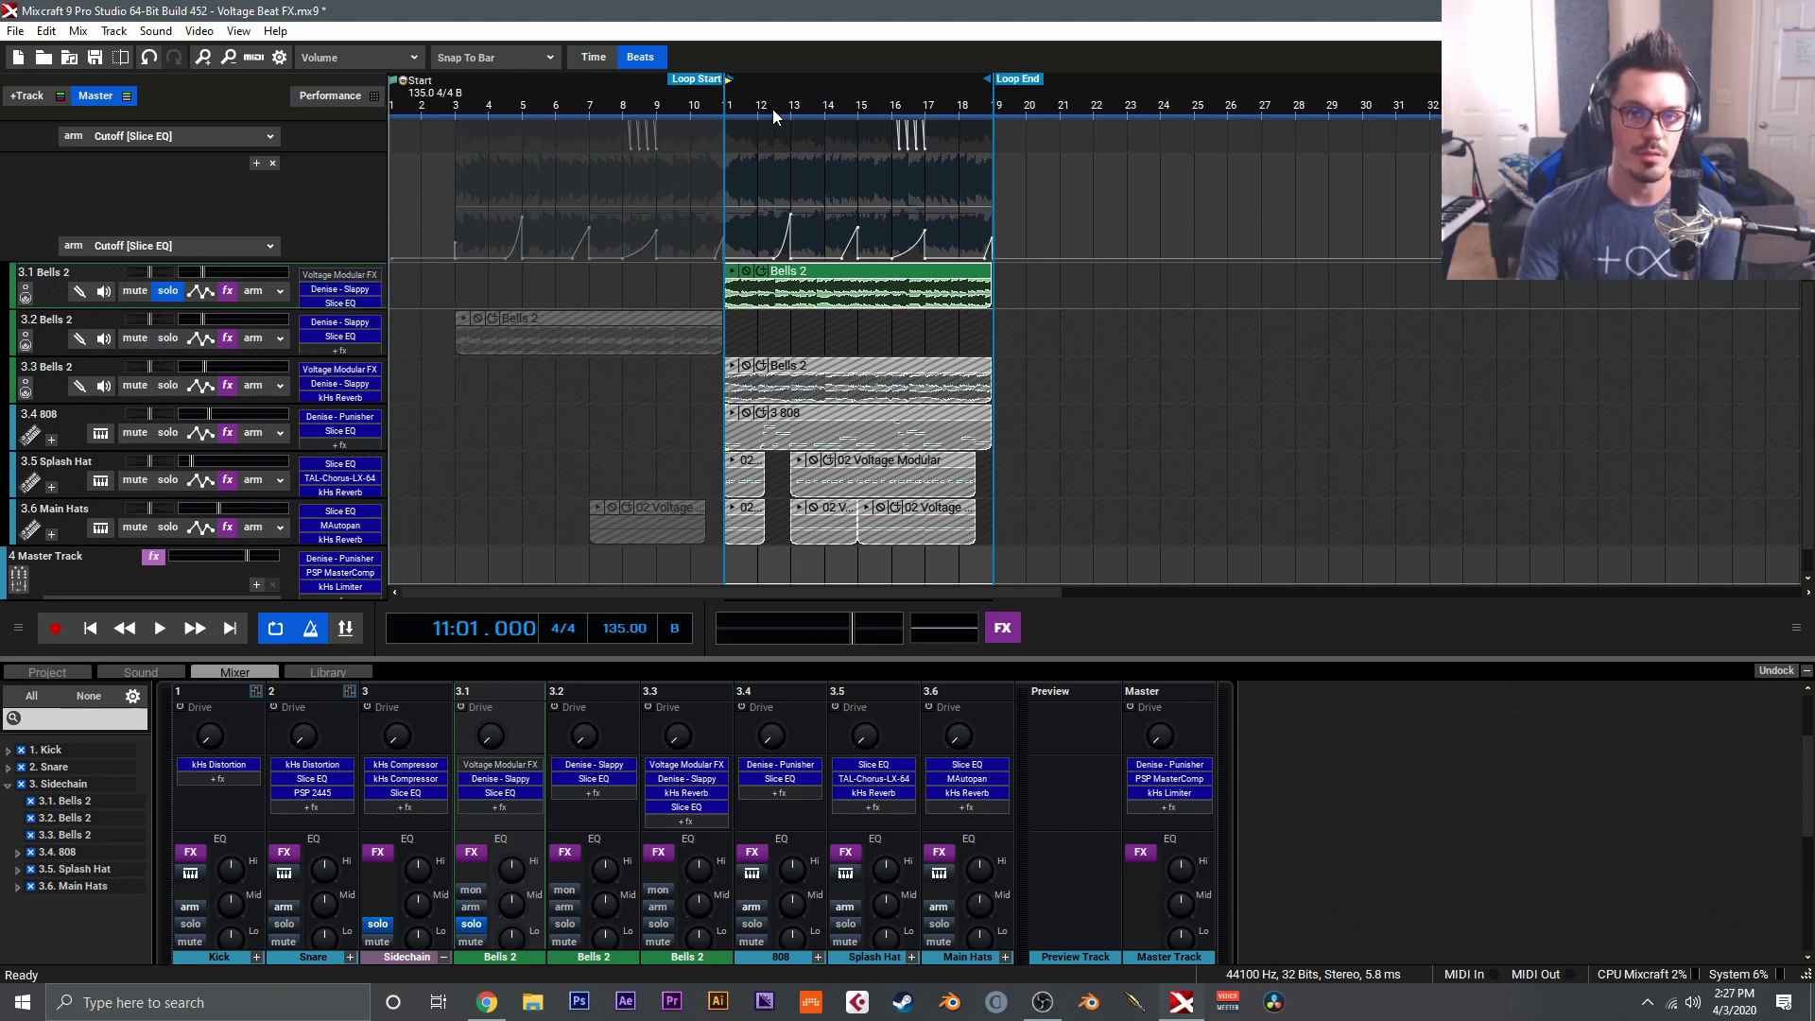
pyautogui.press('space')
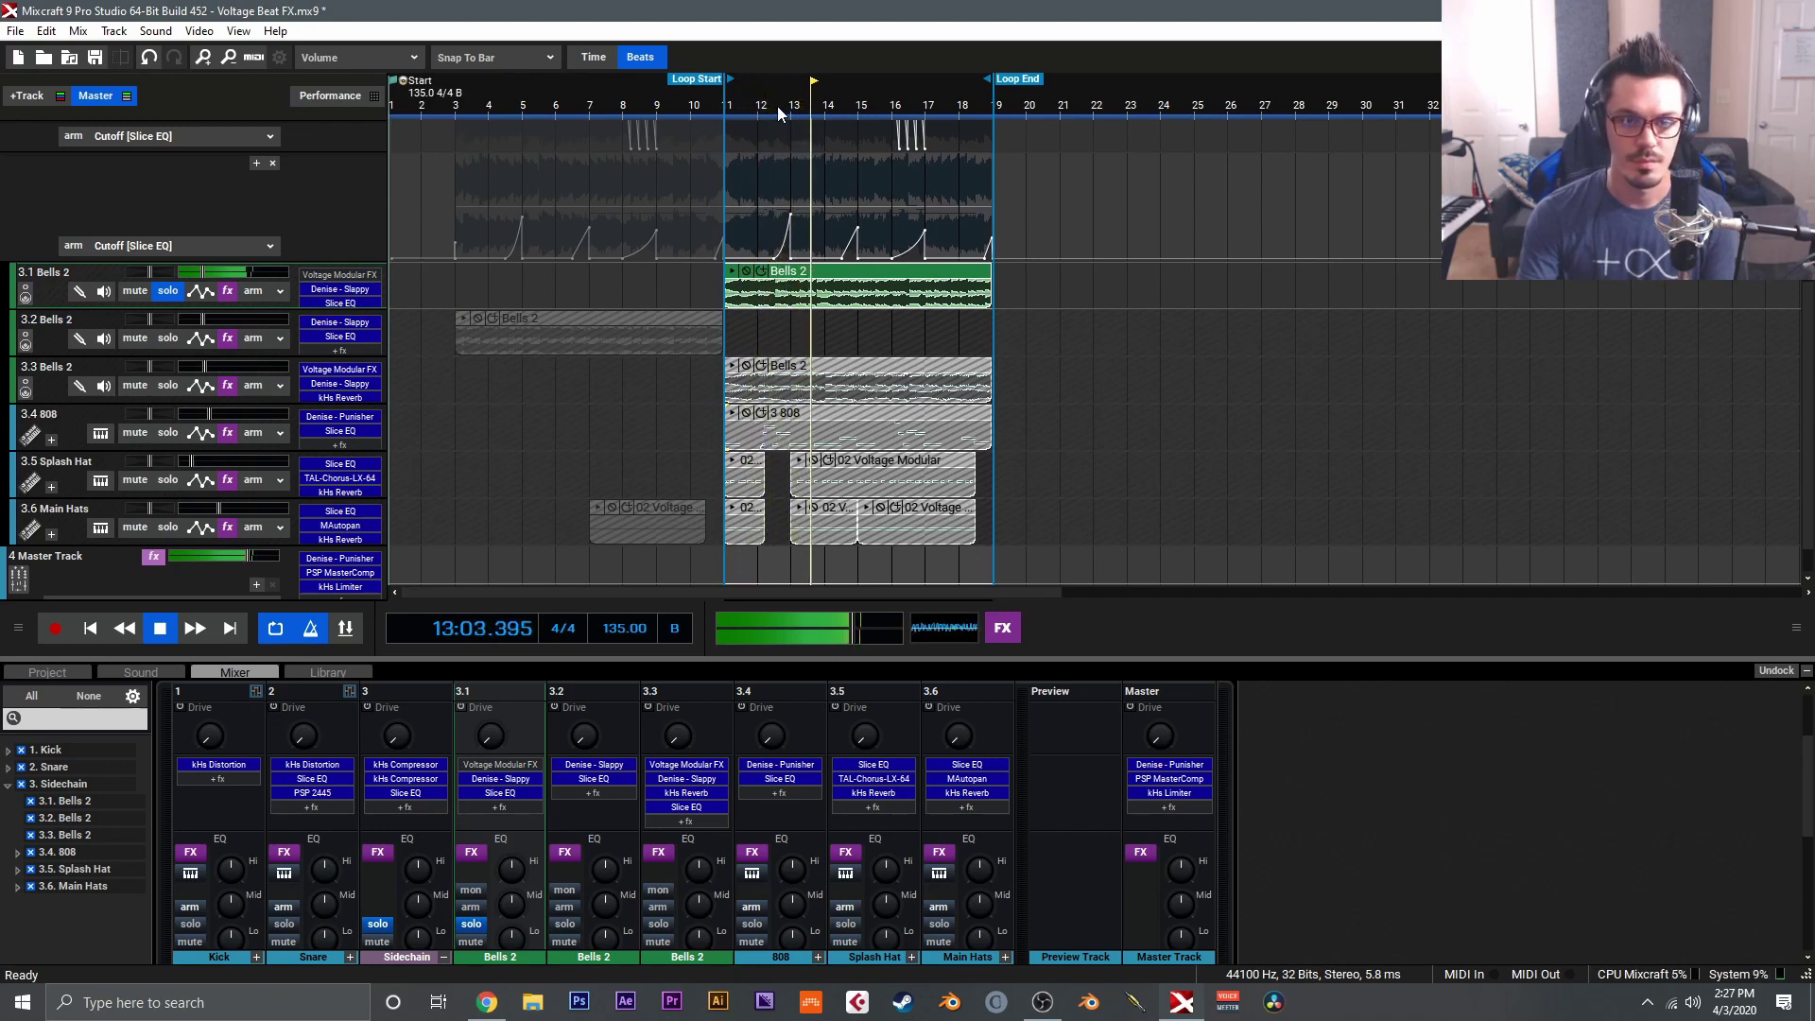
pyautogui.press('space')
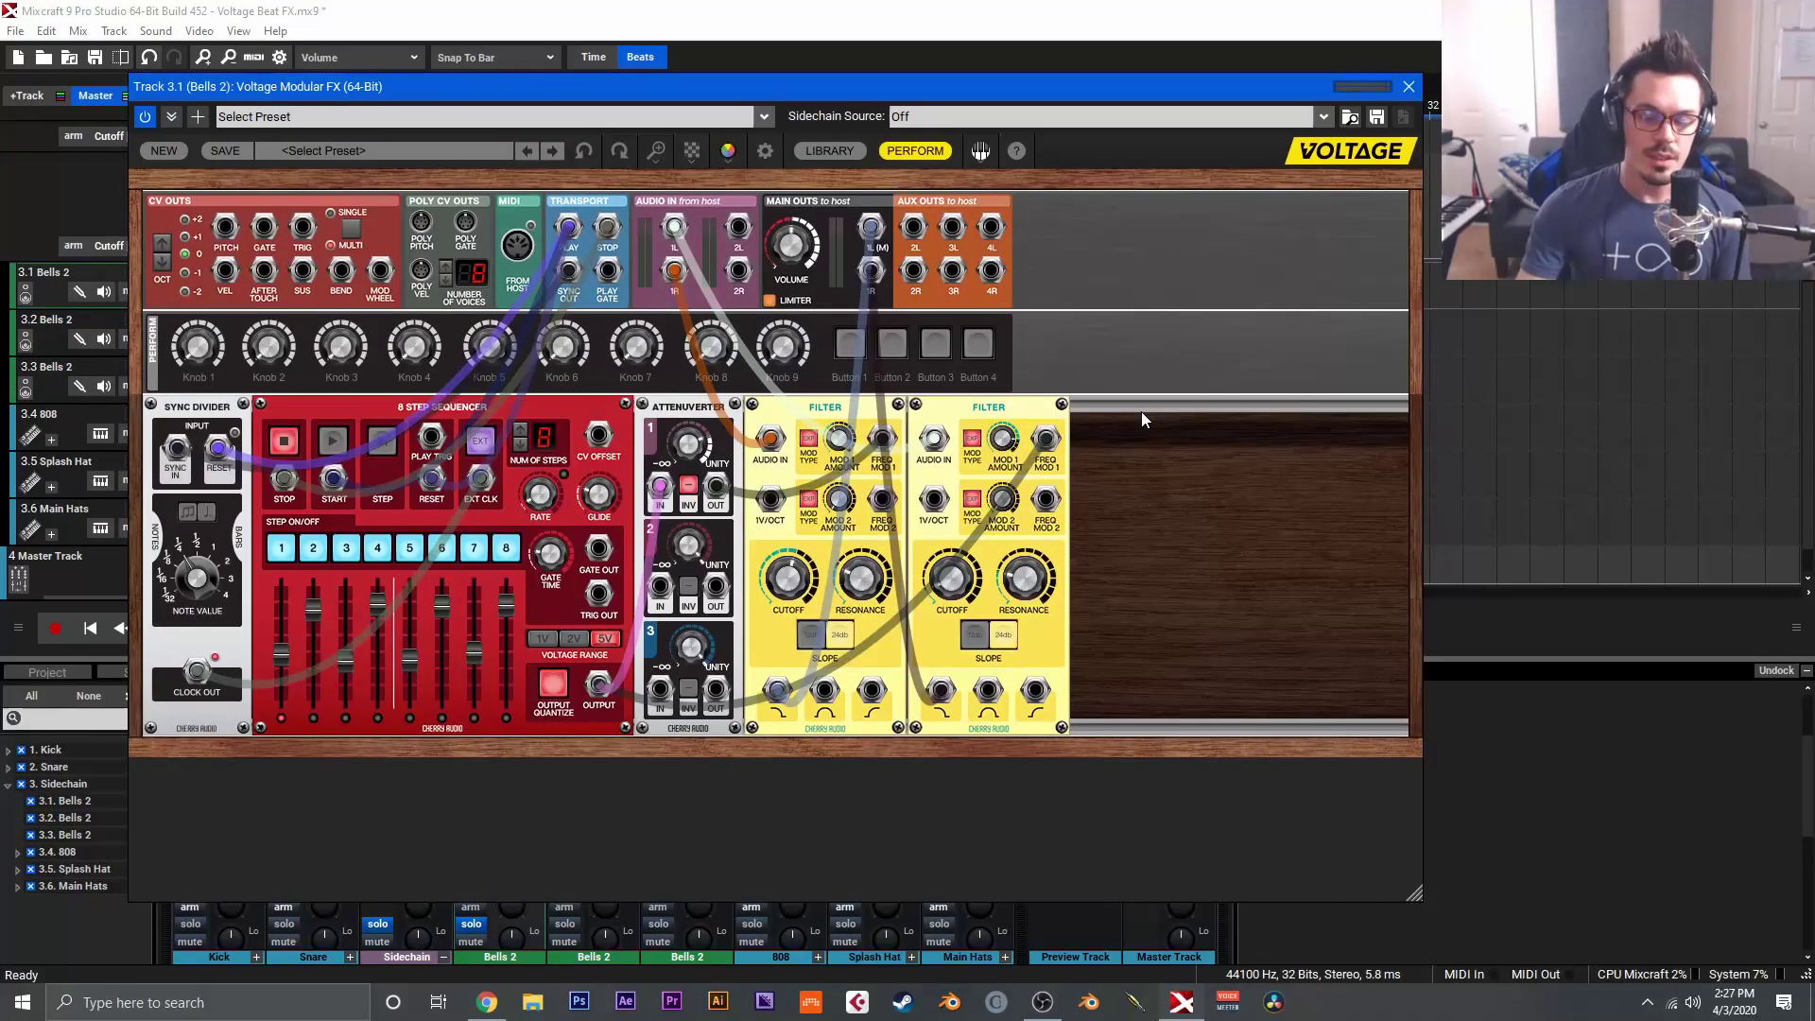
# Box-select the sync divider, sequencer, attenuverter and filter row, then scroll to the empty rack row below
pyautogui.moveTo(1152, 416); pyautogui.dragTo(153, 747)
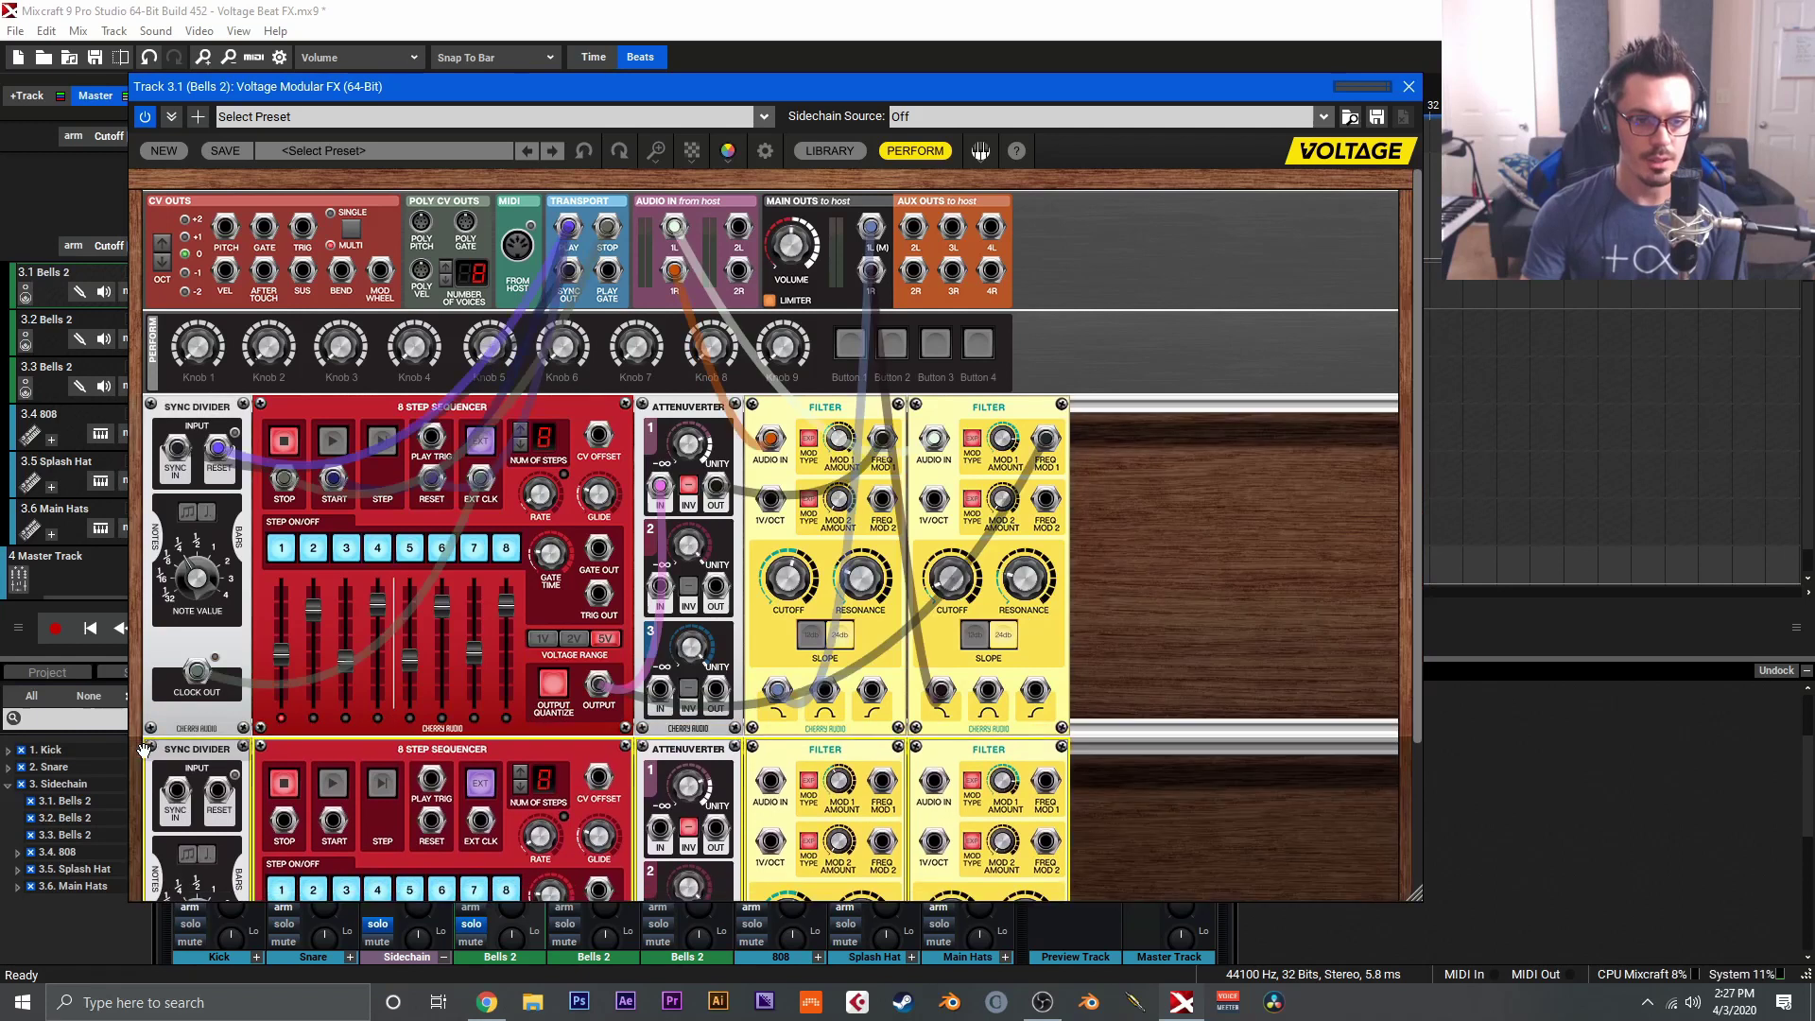
pyautogui.scroll(-1, 1136, 689)
pyautogui.scroll(-1, 1137, 688)
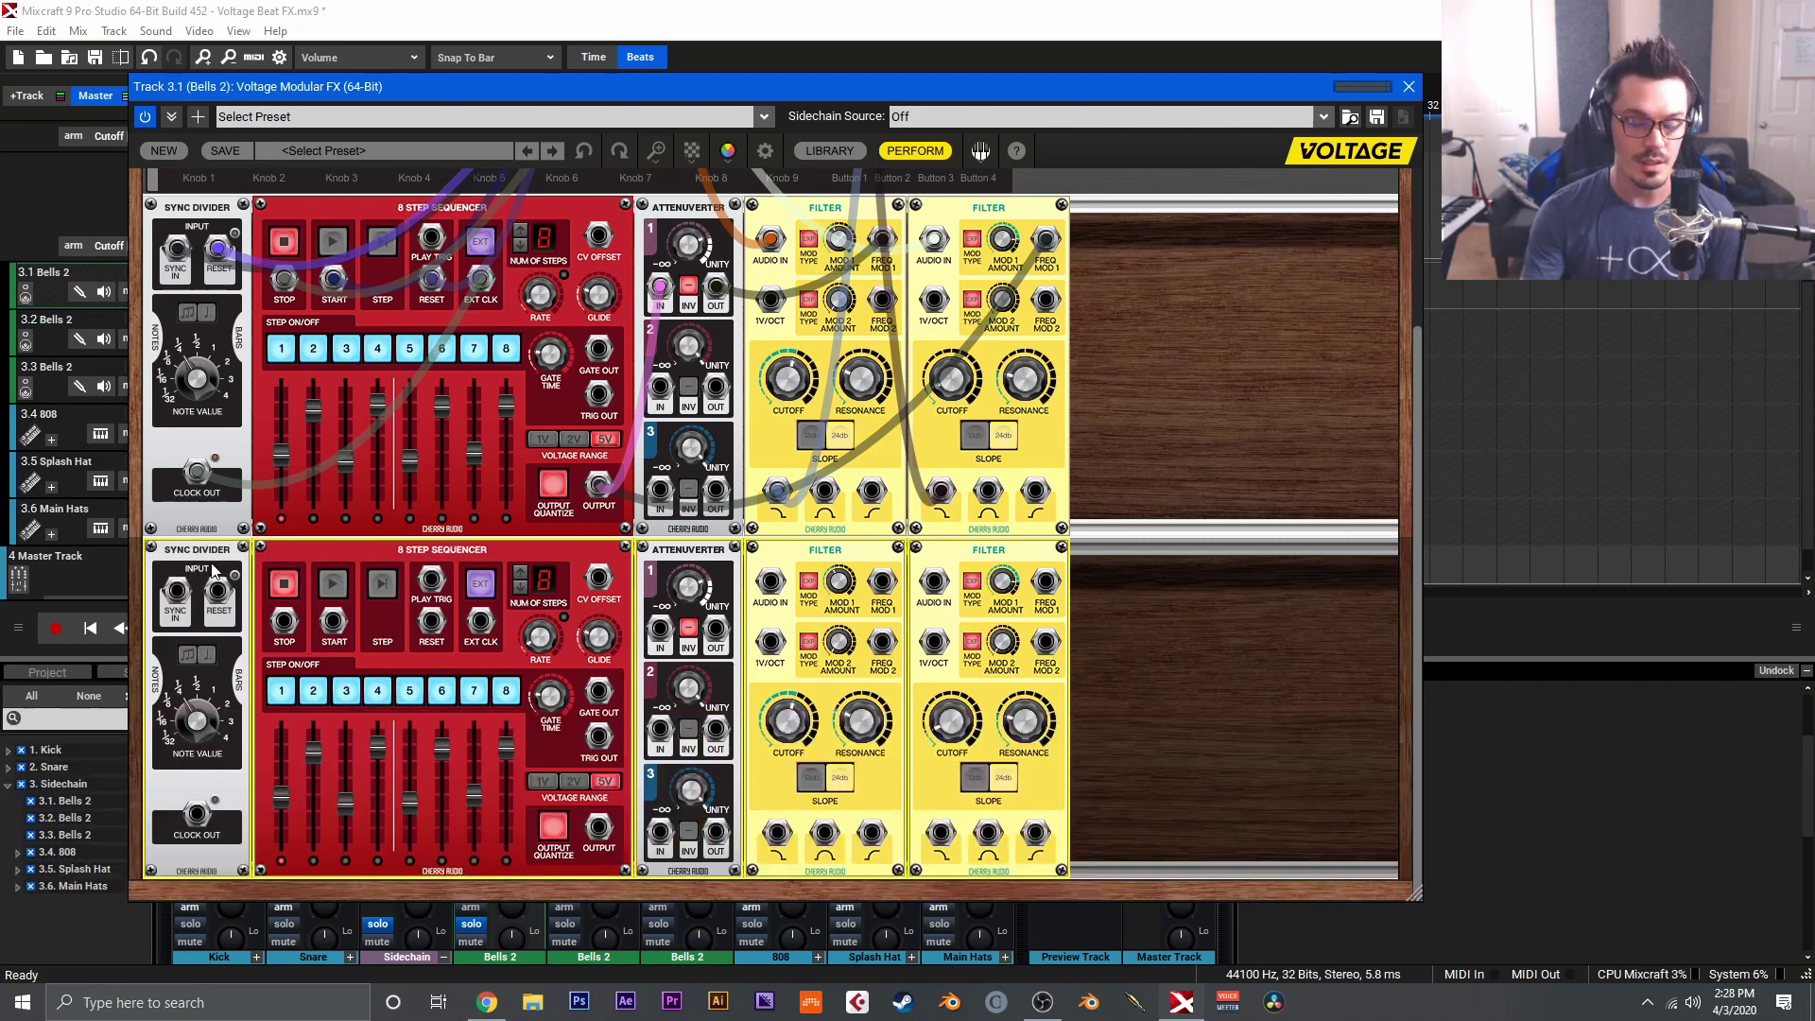
# Cable Transport SYNC OUT to the lower Sync Divider's SYNC IN and PLAY to its RESET
pyautogui.scroll(4, 496, 524)
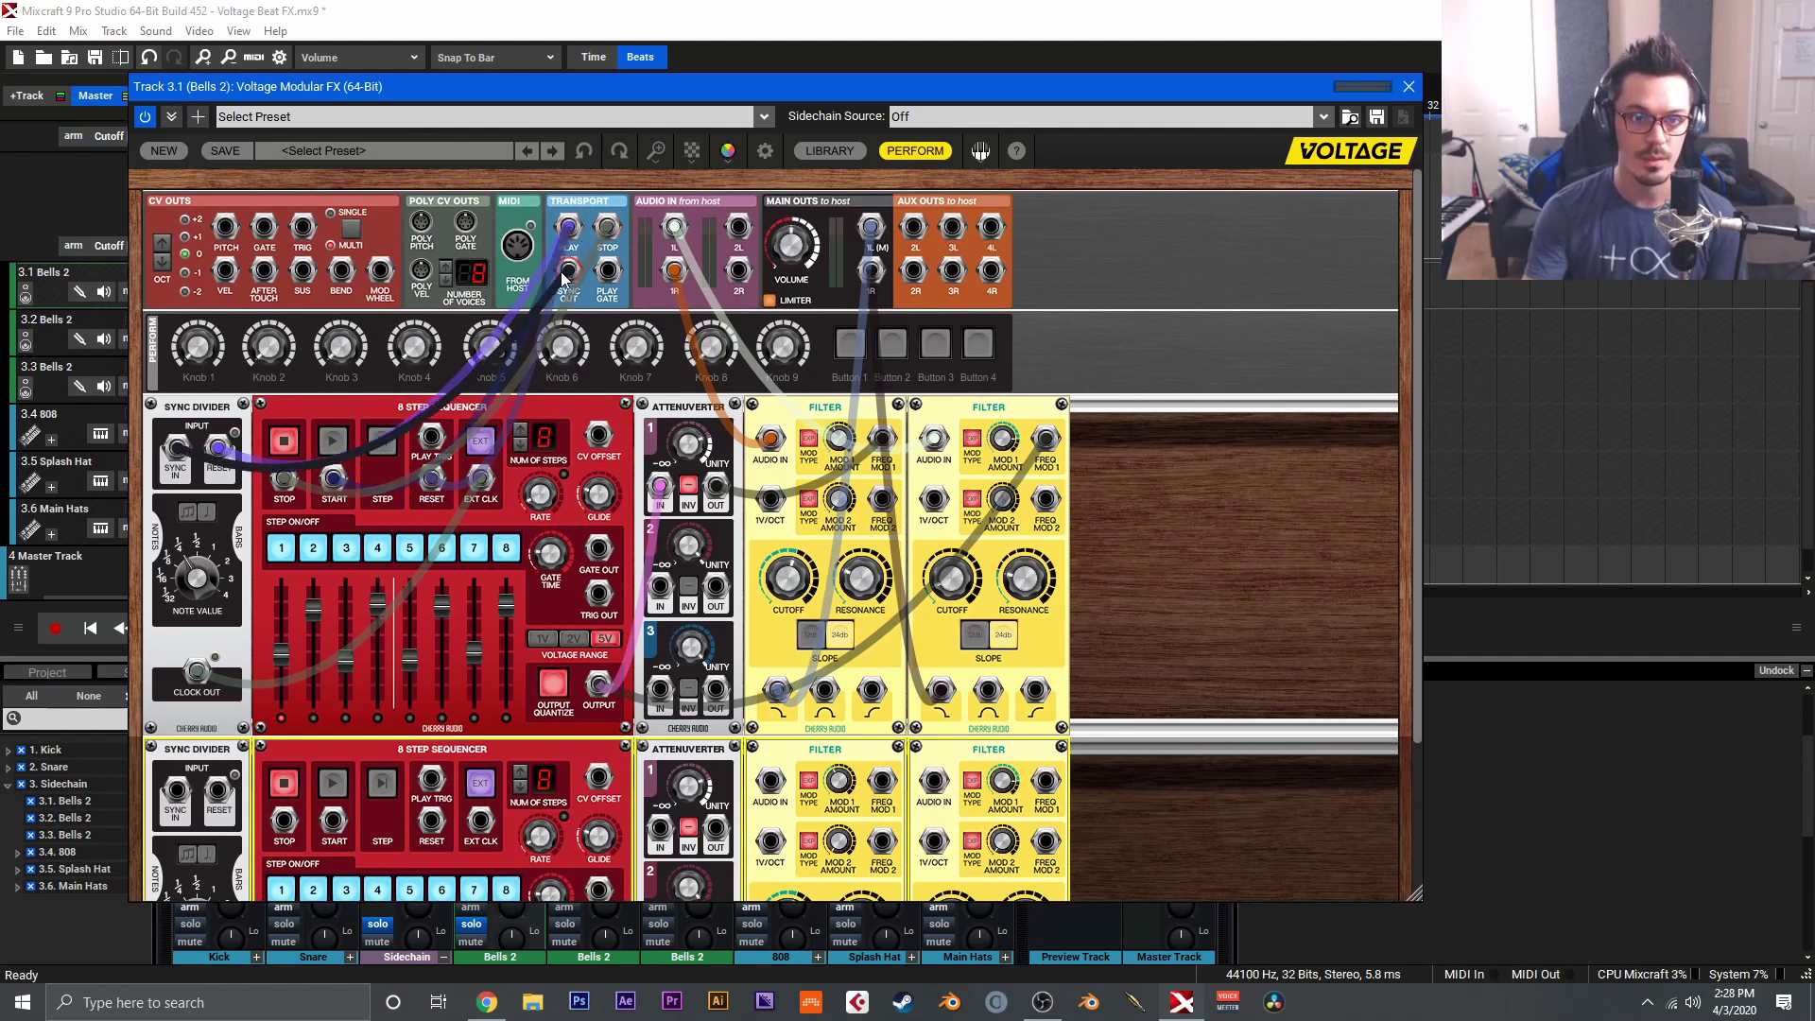
pyautogui.scroll(-1, 378, 520)
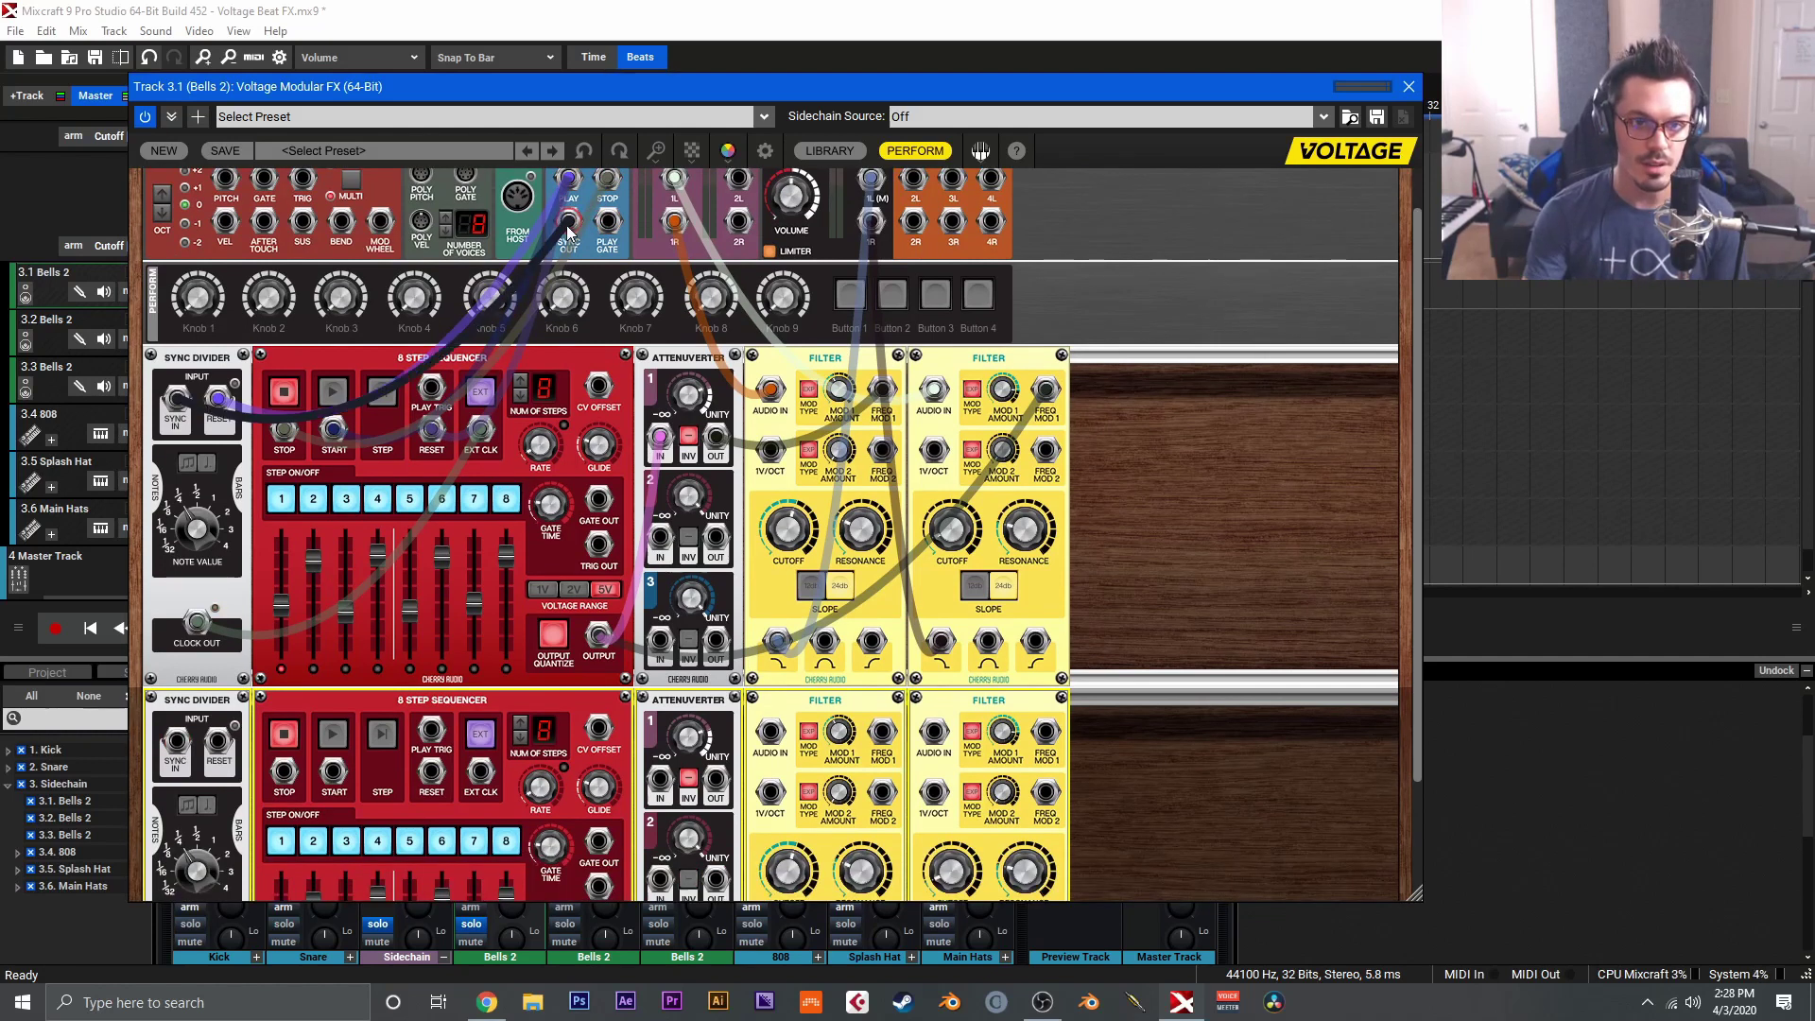
pyautogui.moveTo(570, 221); pyautogui.dragTo(194, 688)
pyautogui.scroll(-1, 185, 713)
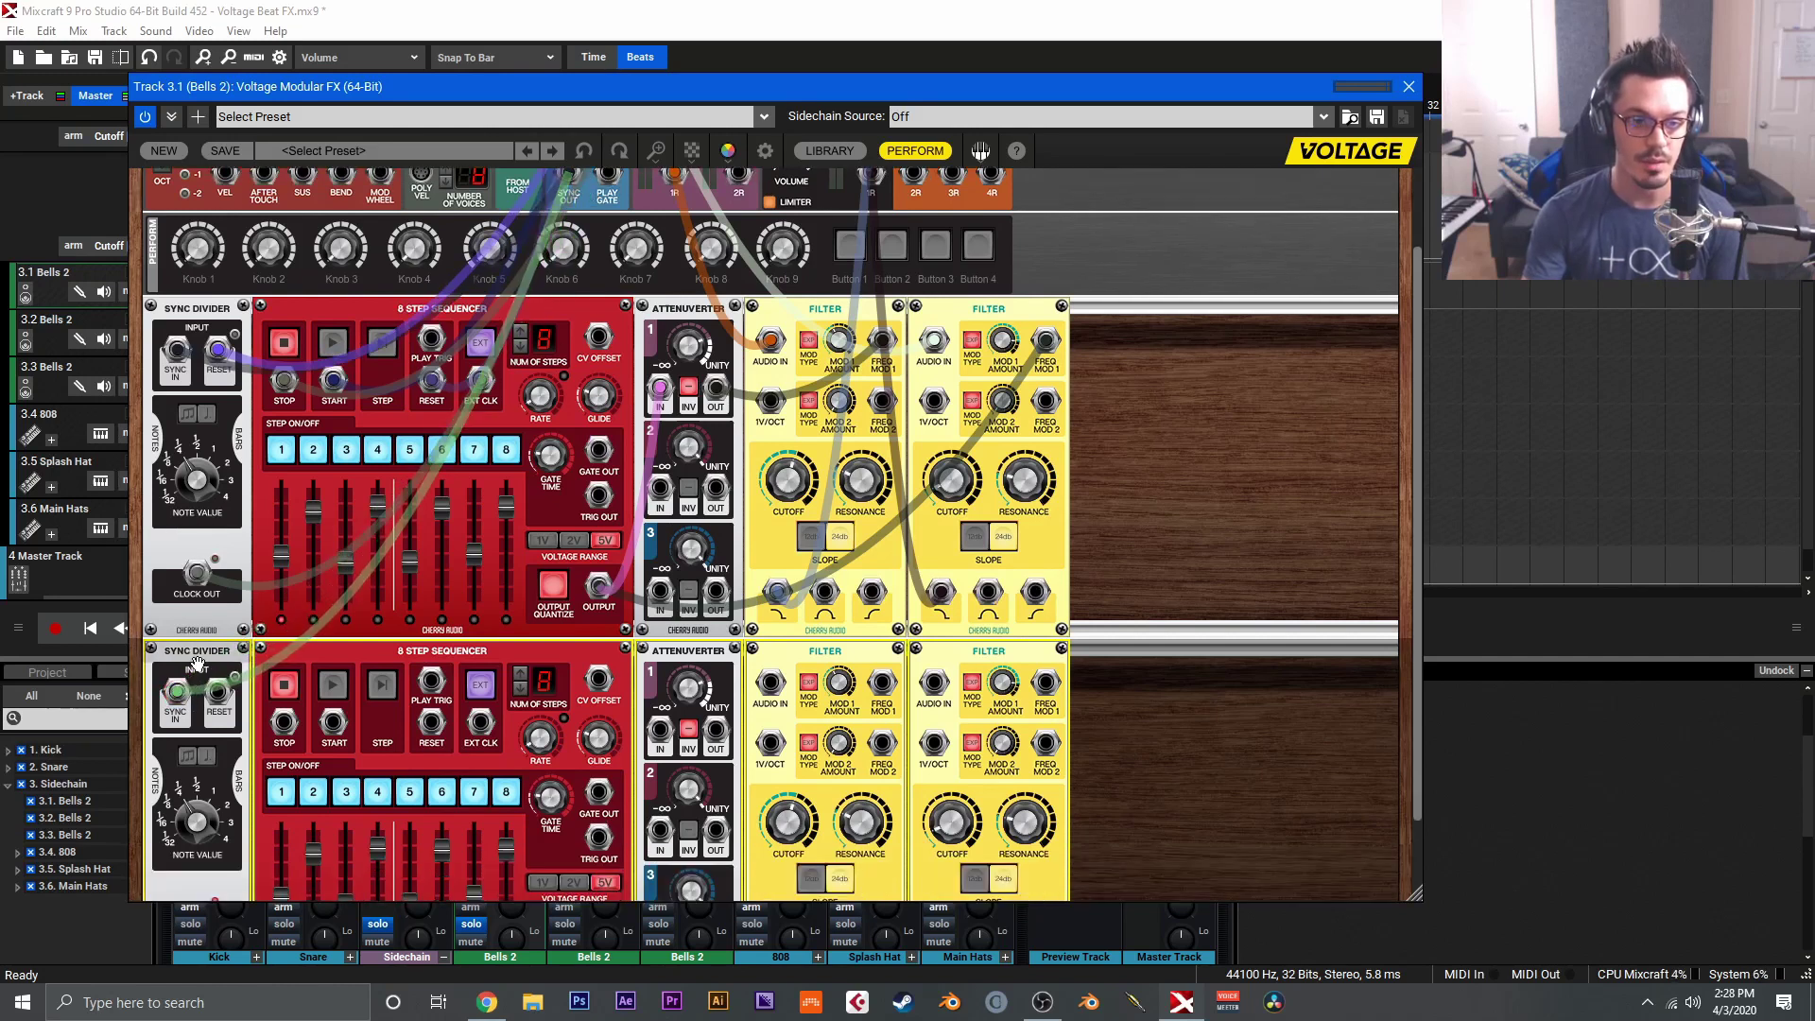
pyautogui.scroll(1, 196, 662)
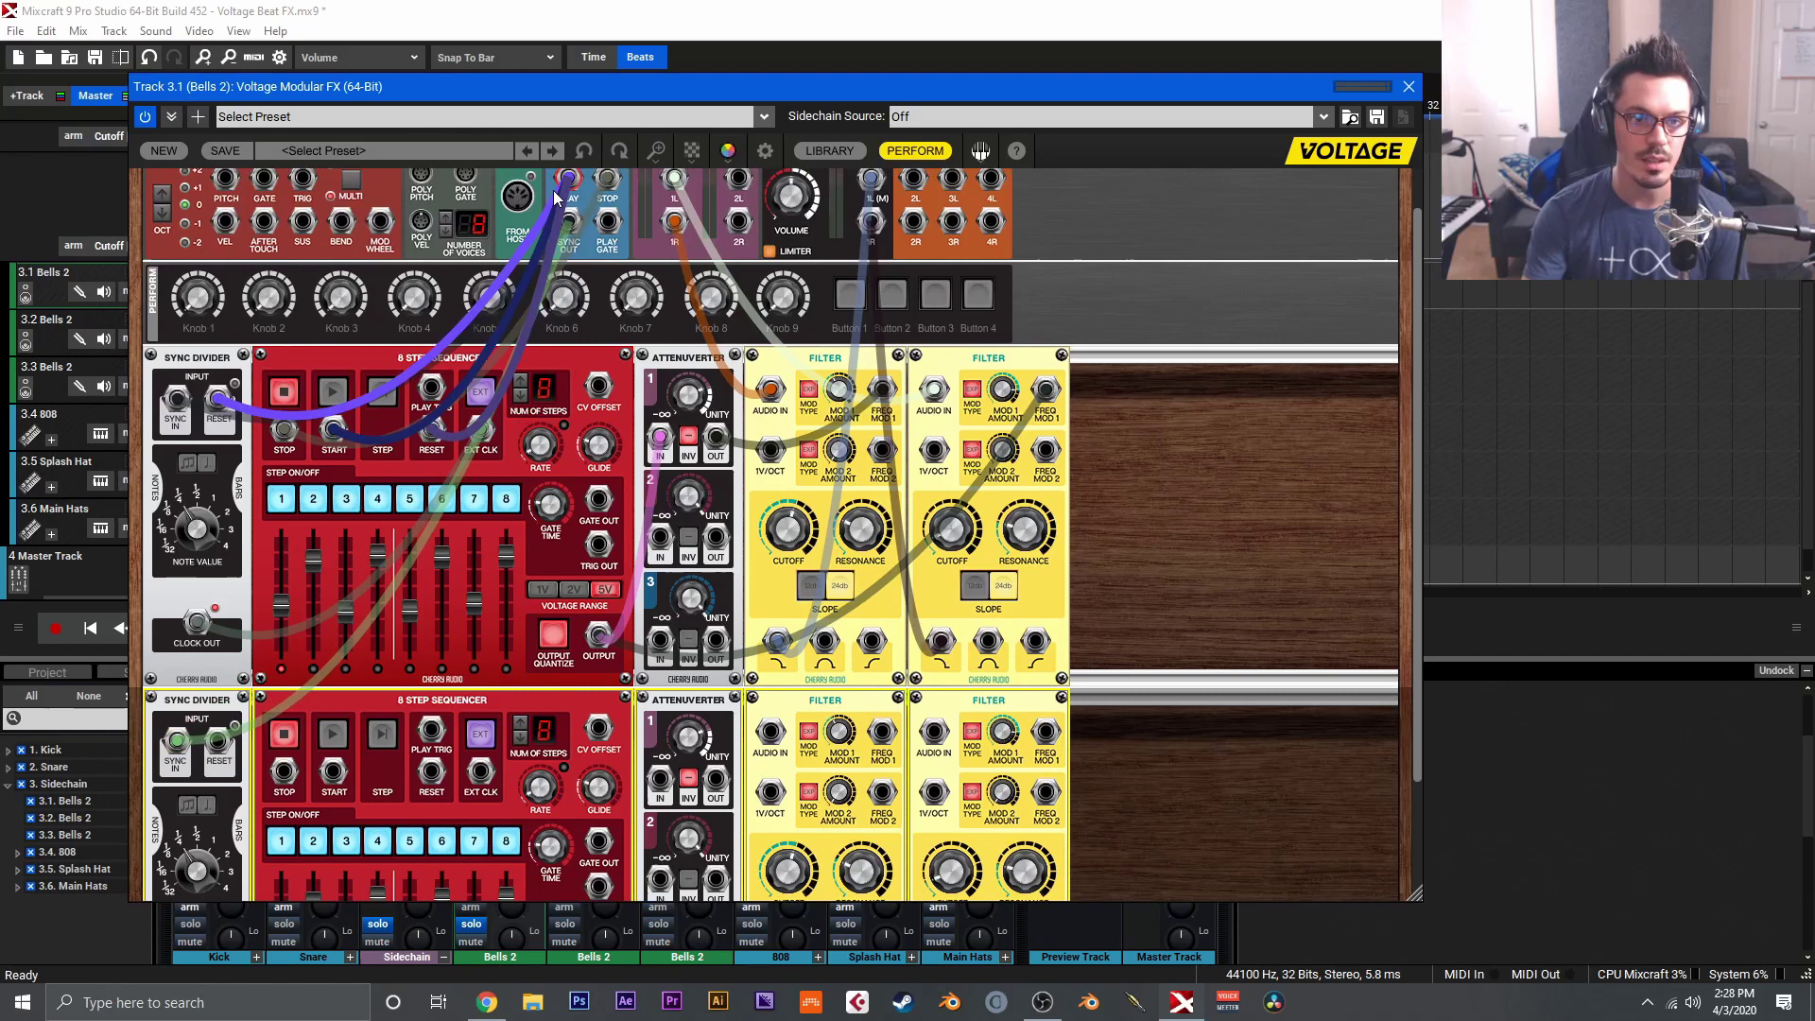
pyautogui.moveTo(567, 180); pyautogui.dragTo(218, 740)
pyautogui.scroll(-3, 218, 756)
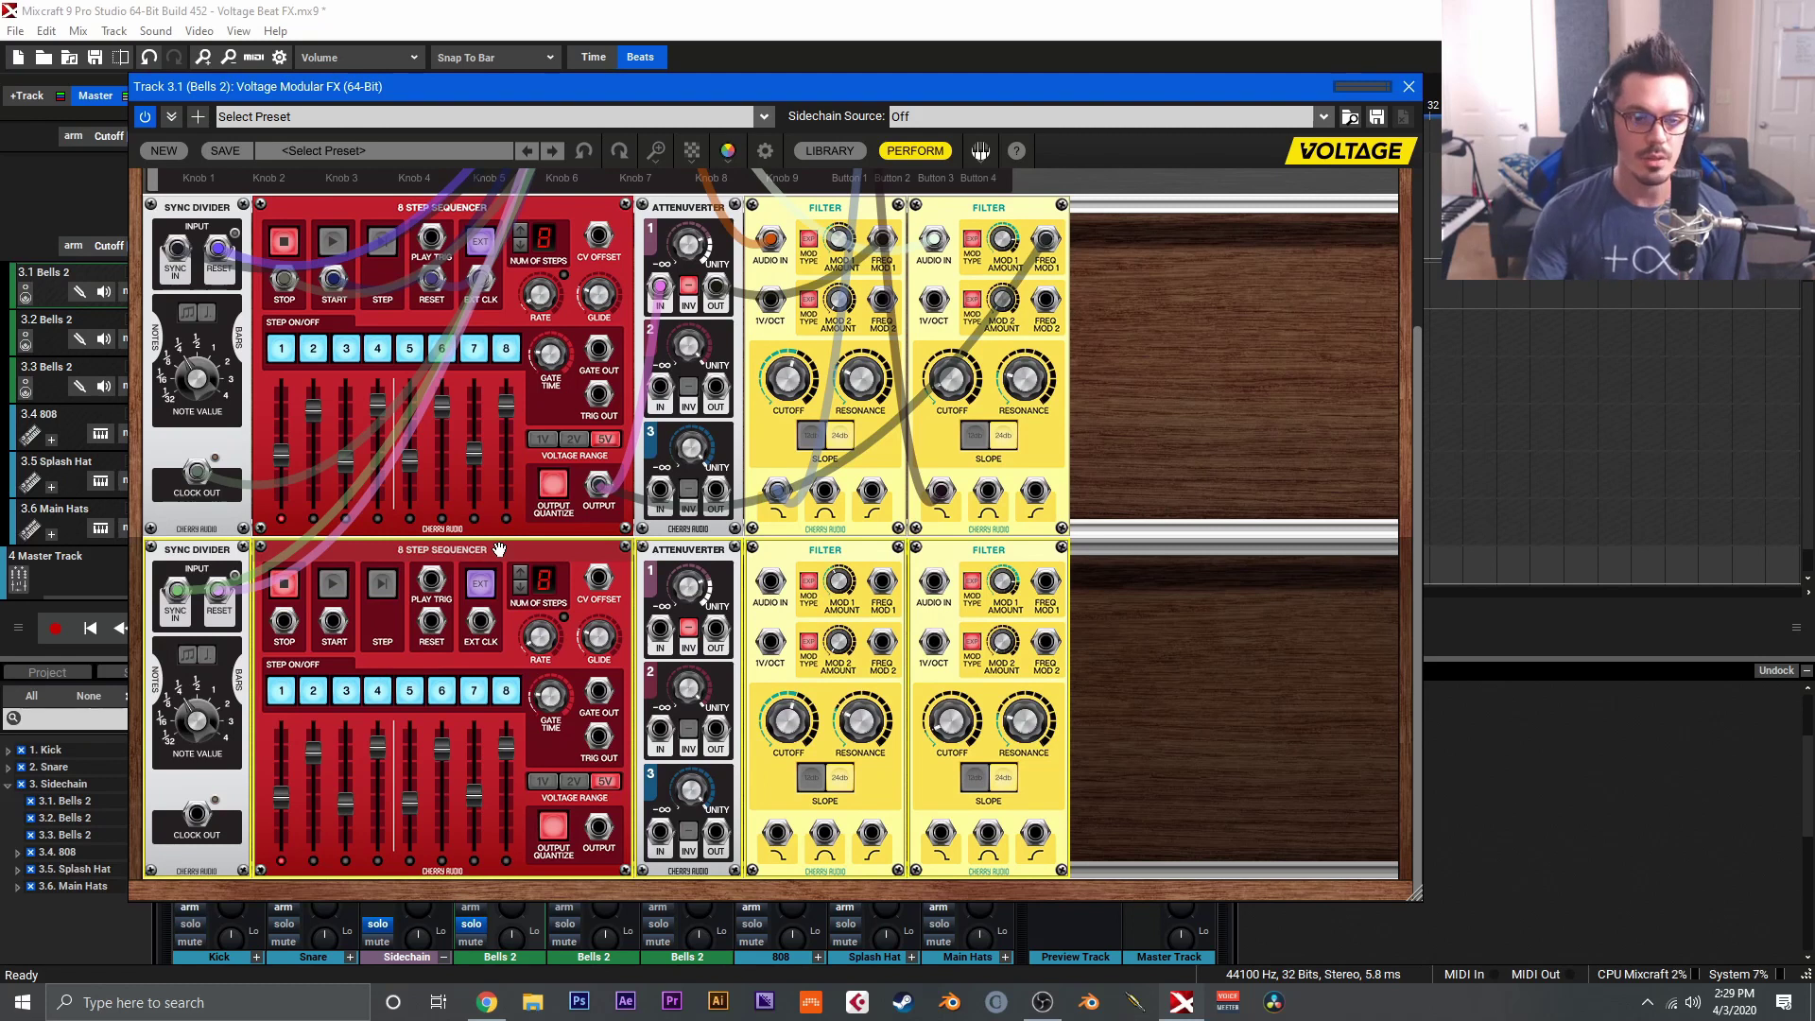
# Cable the lower sync divider's clock and the Transport jacks into the lower 8-step sequencer's START and PLAY TRIG inputs
pyautogui.moveTo(197, 813); pyautogui.dragTo(492, 624)
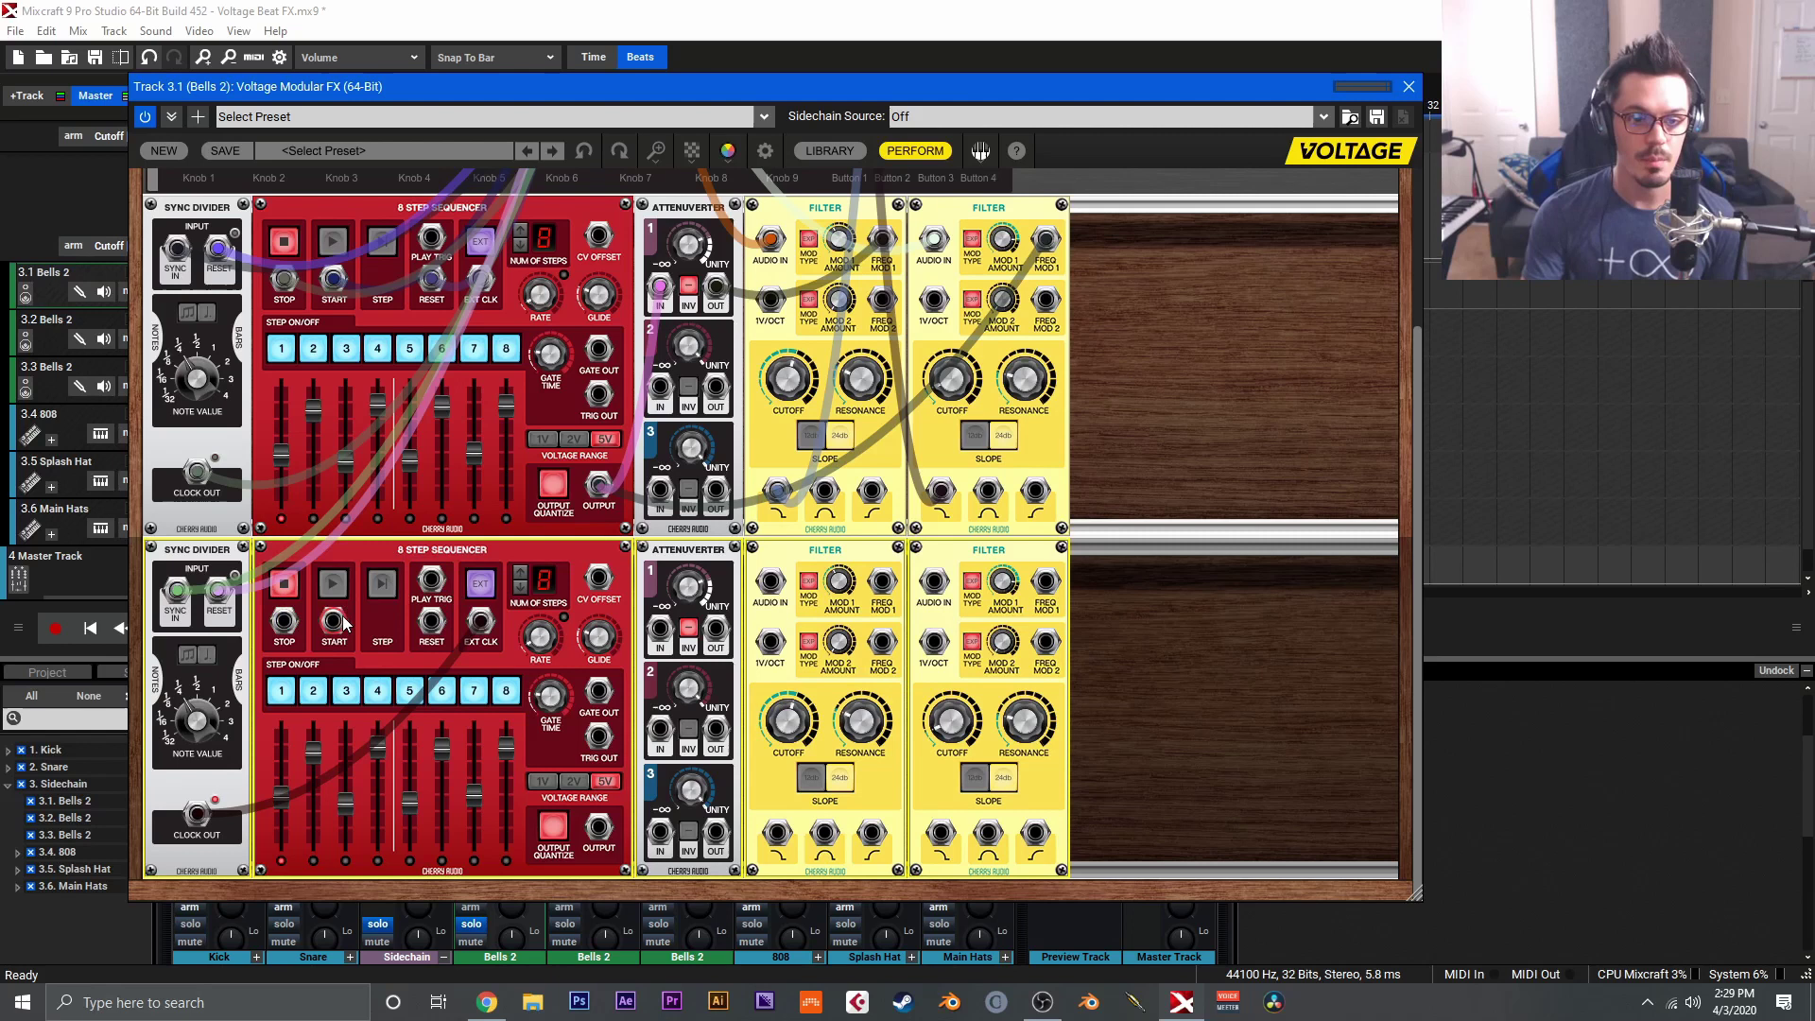
pyautogui.scroll(3, 345, 624)
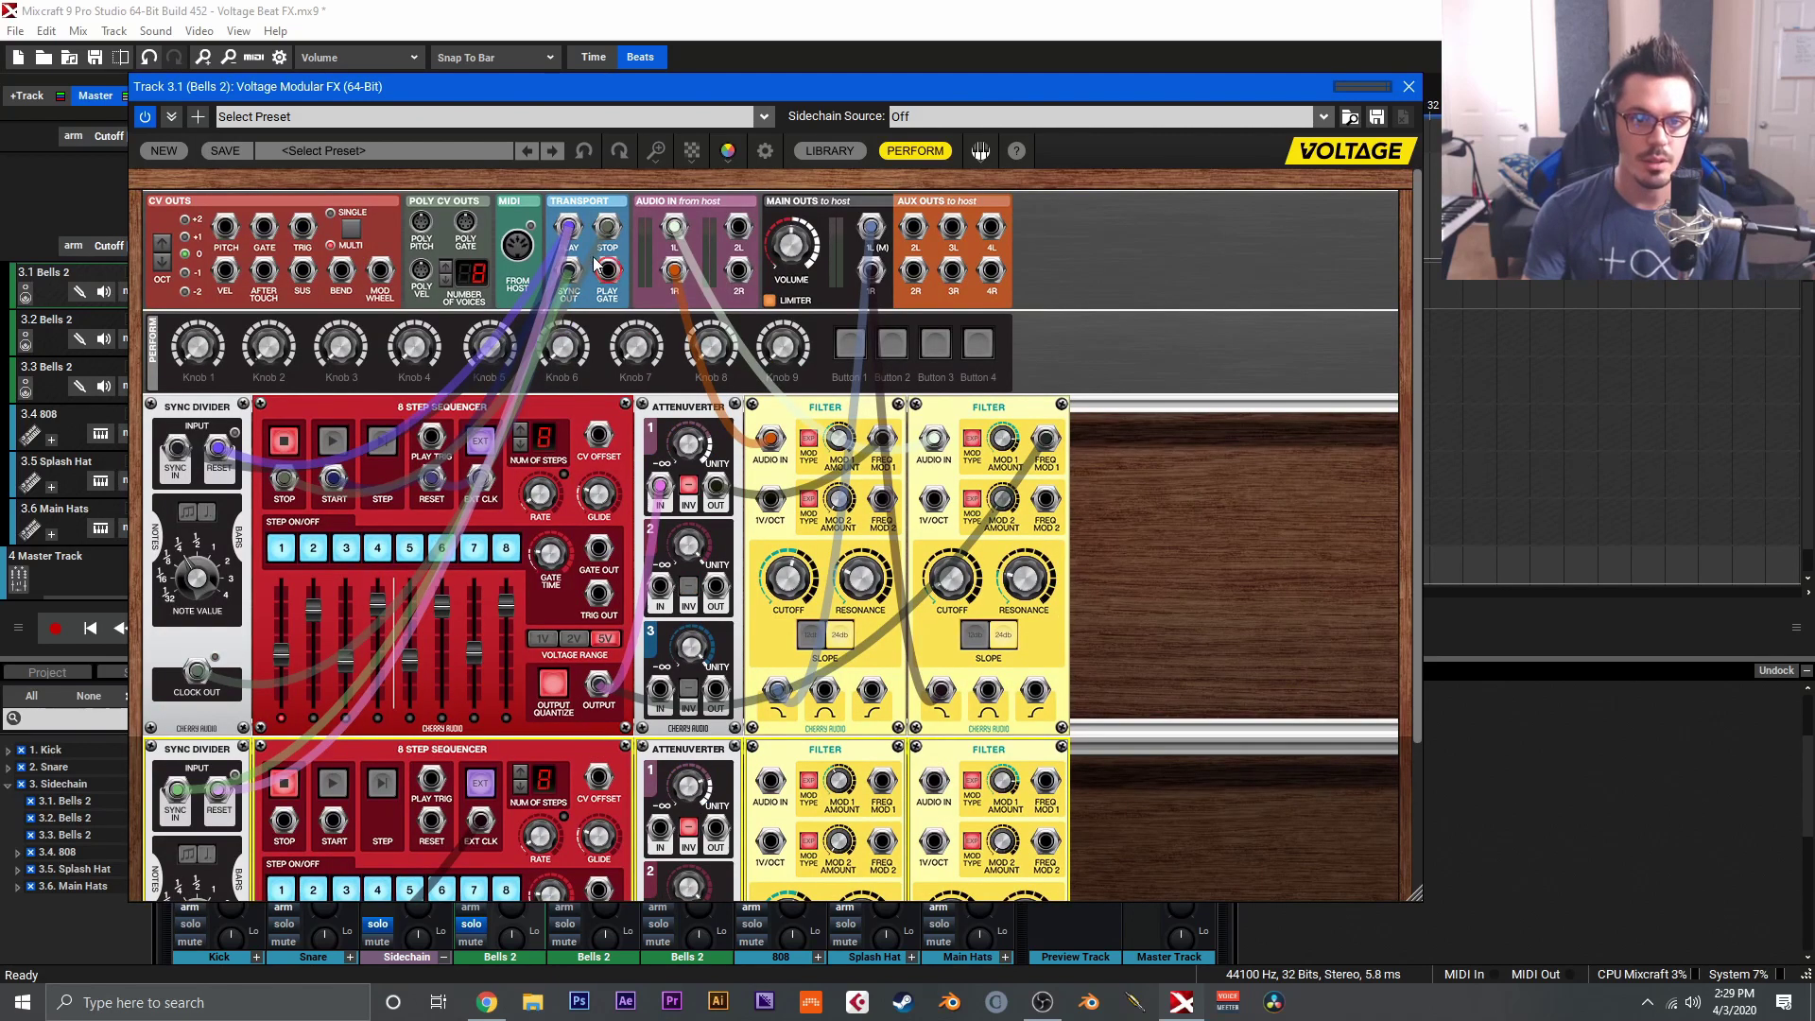
pyautogui.moveTo(608, 227); pyautogui.dragTo(284, 821)
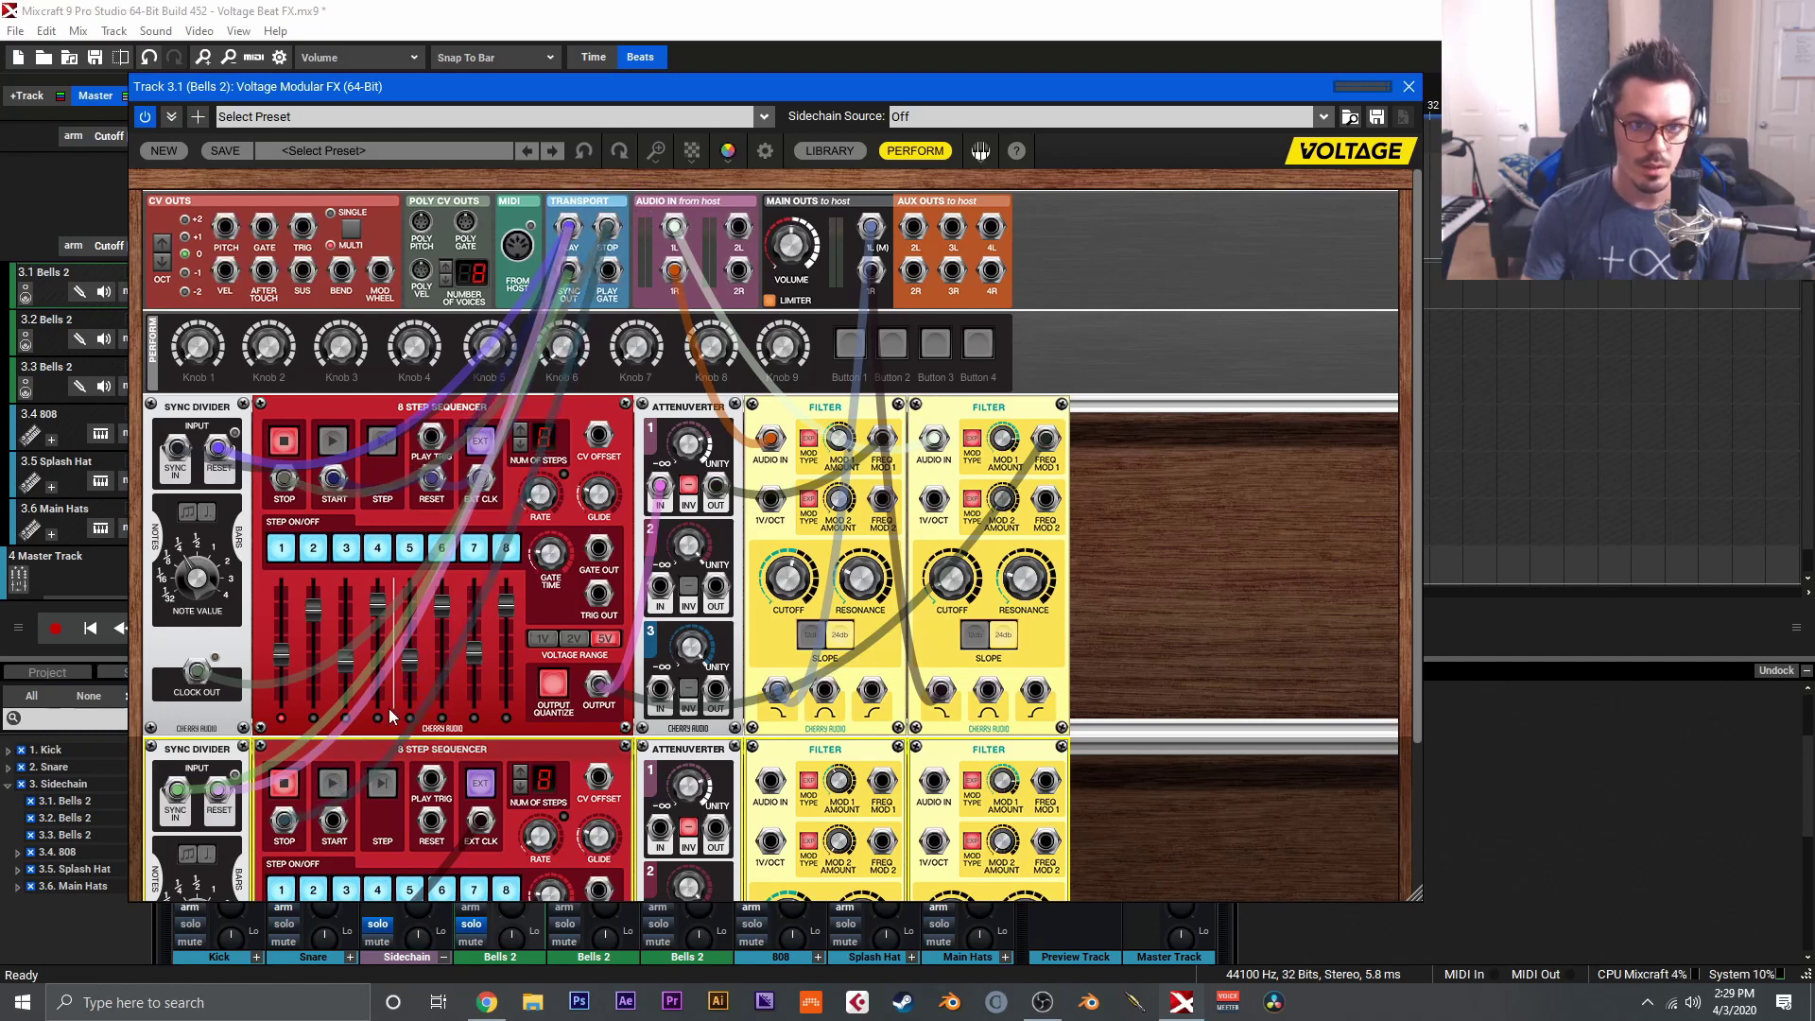
pyautogui.moveTo(567, 232); pyautogui.dragTo(338, 828)
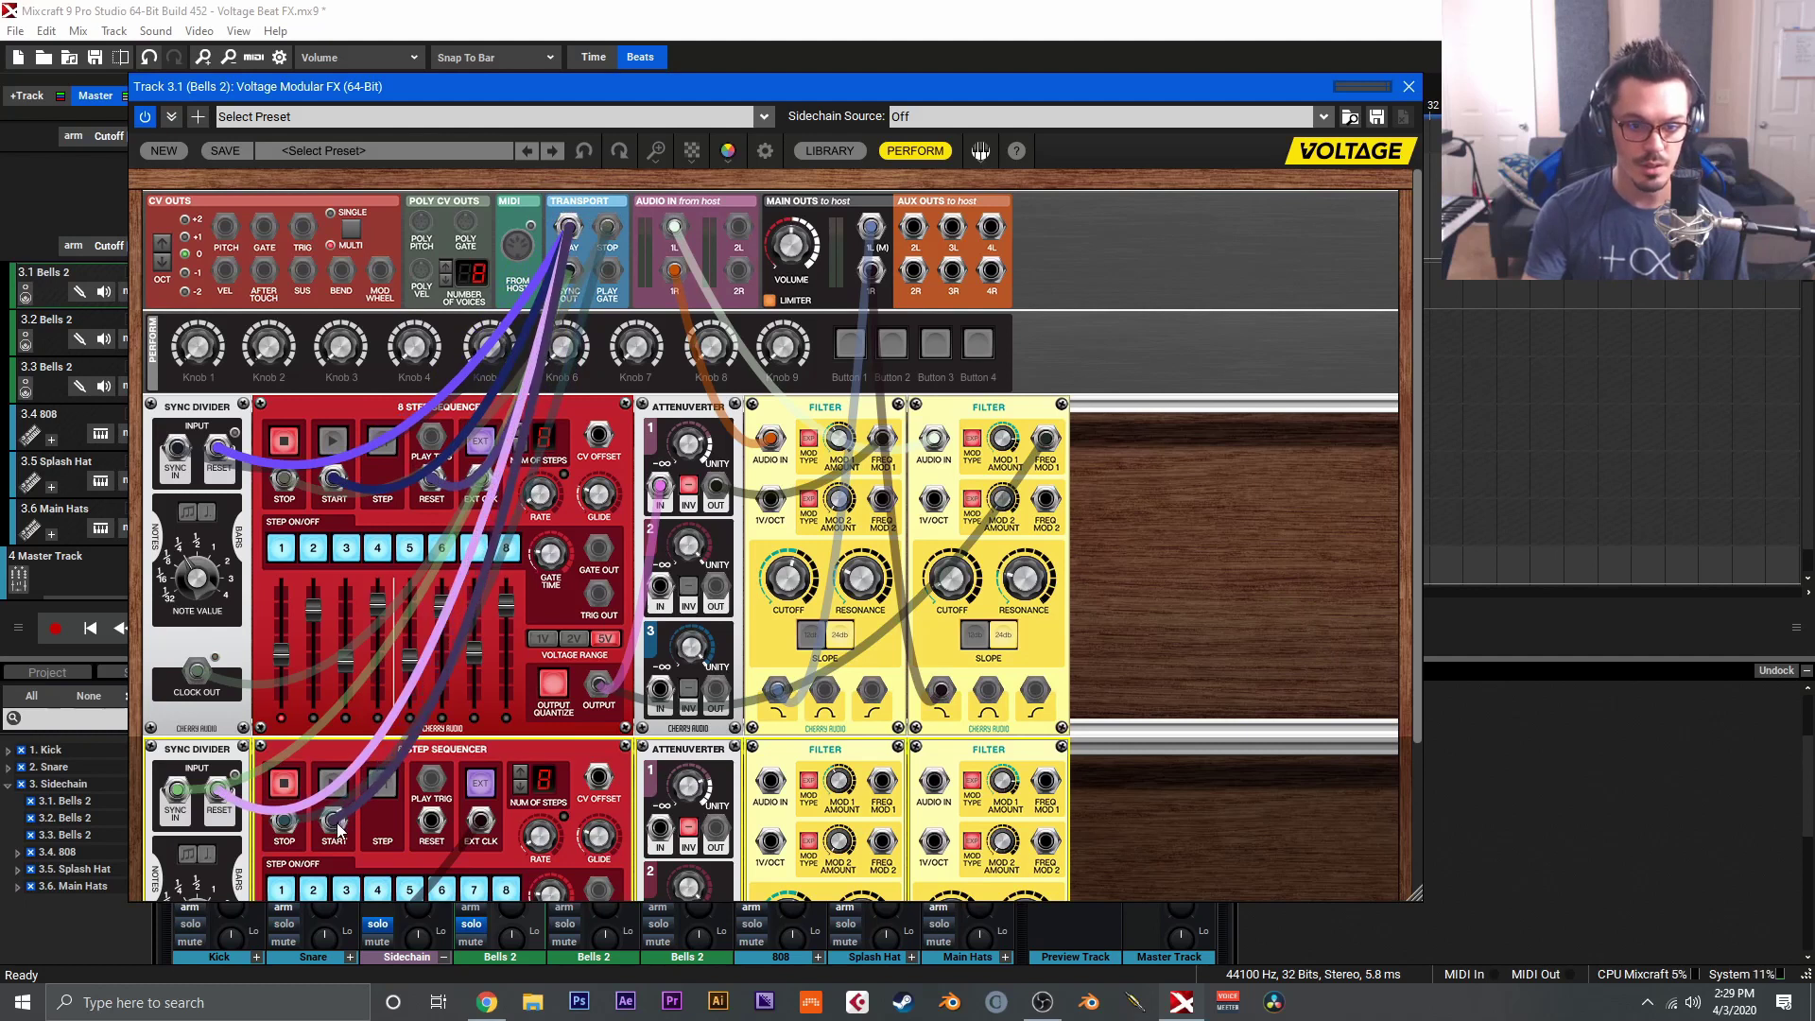
pyautogui.moveTo(567, 227)
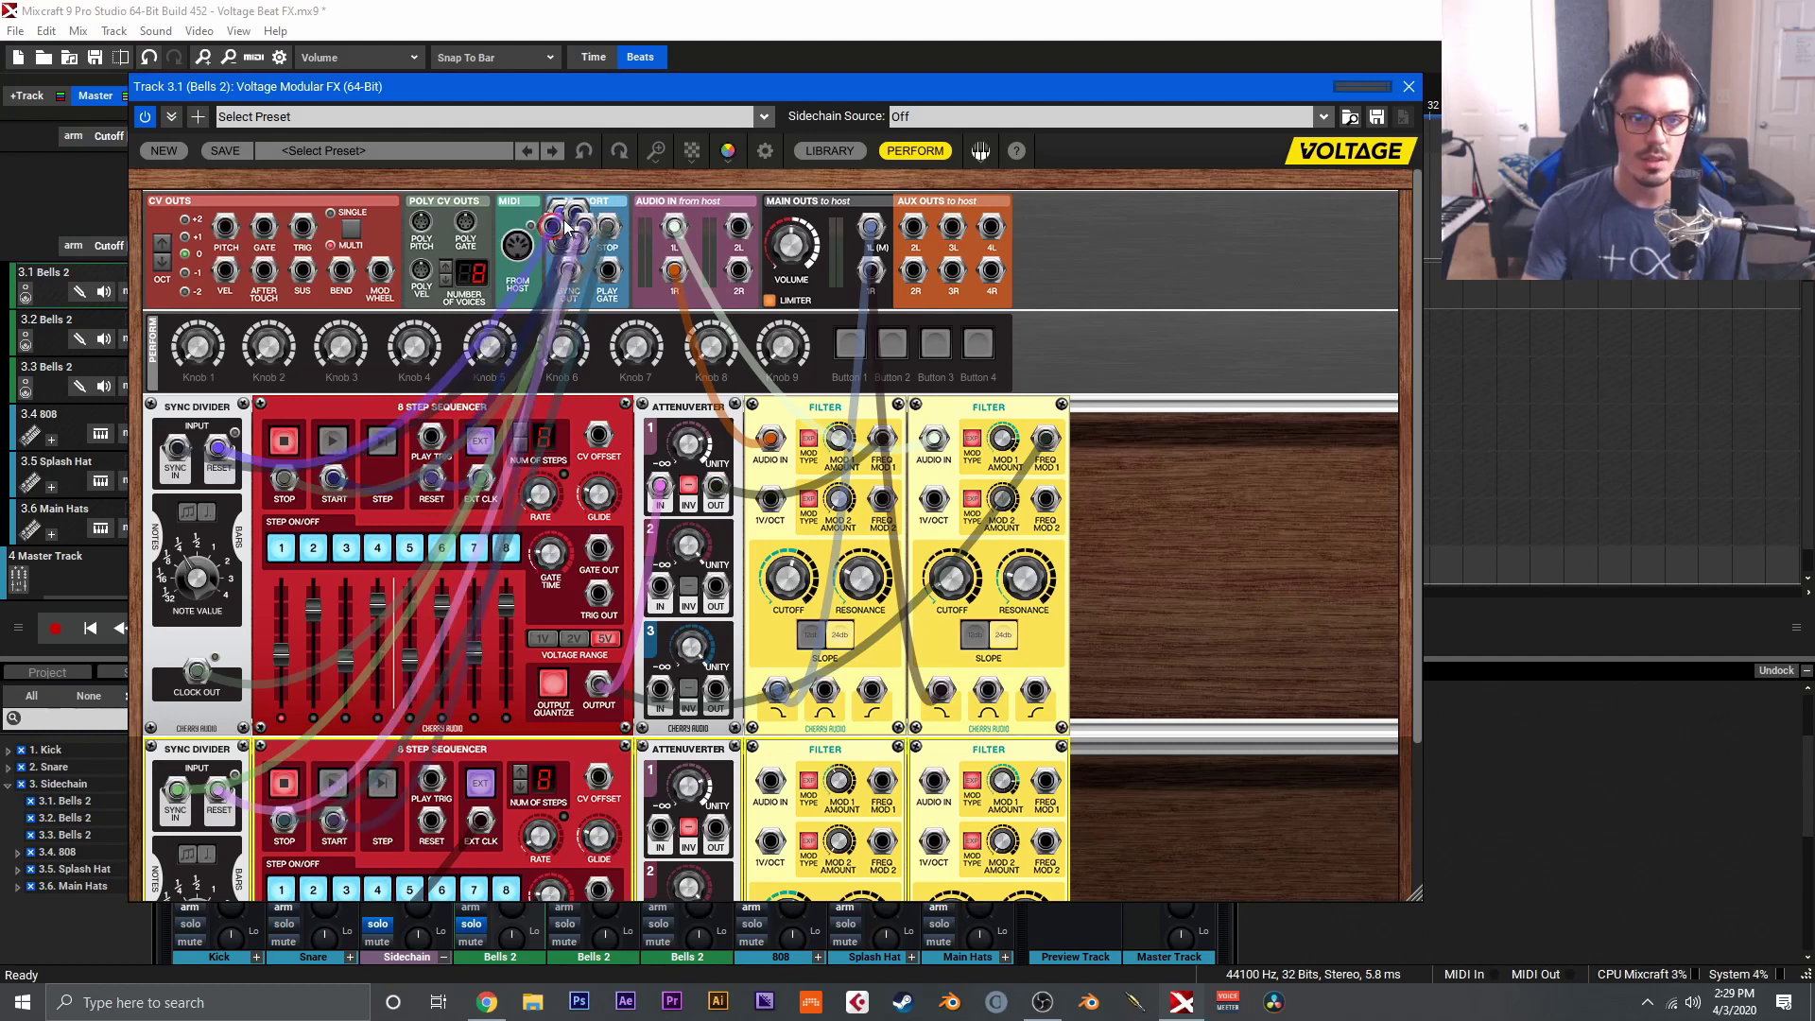
pyautogui.moveTo(553, 231); pyautogui.dragTo(433, 819)
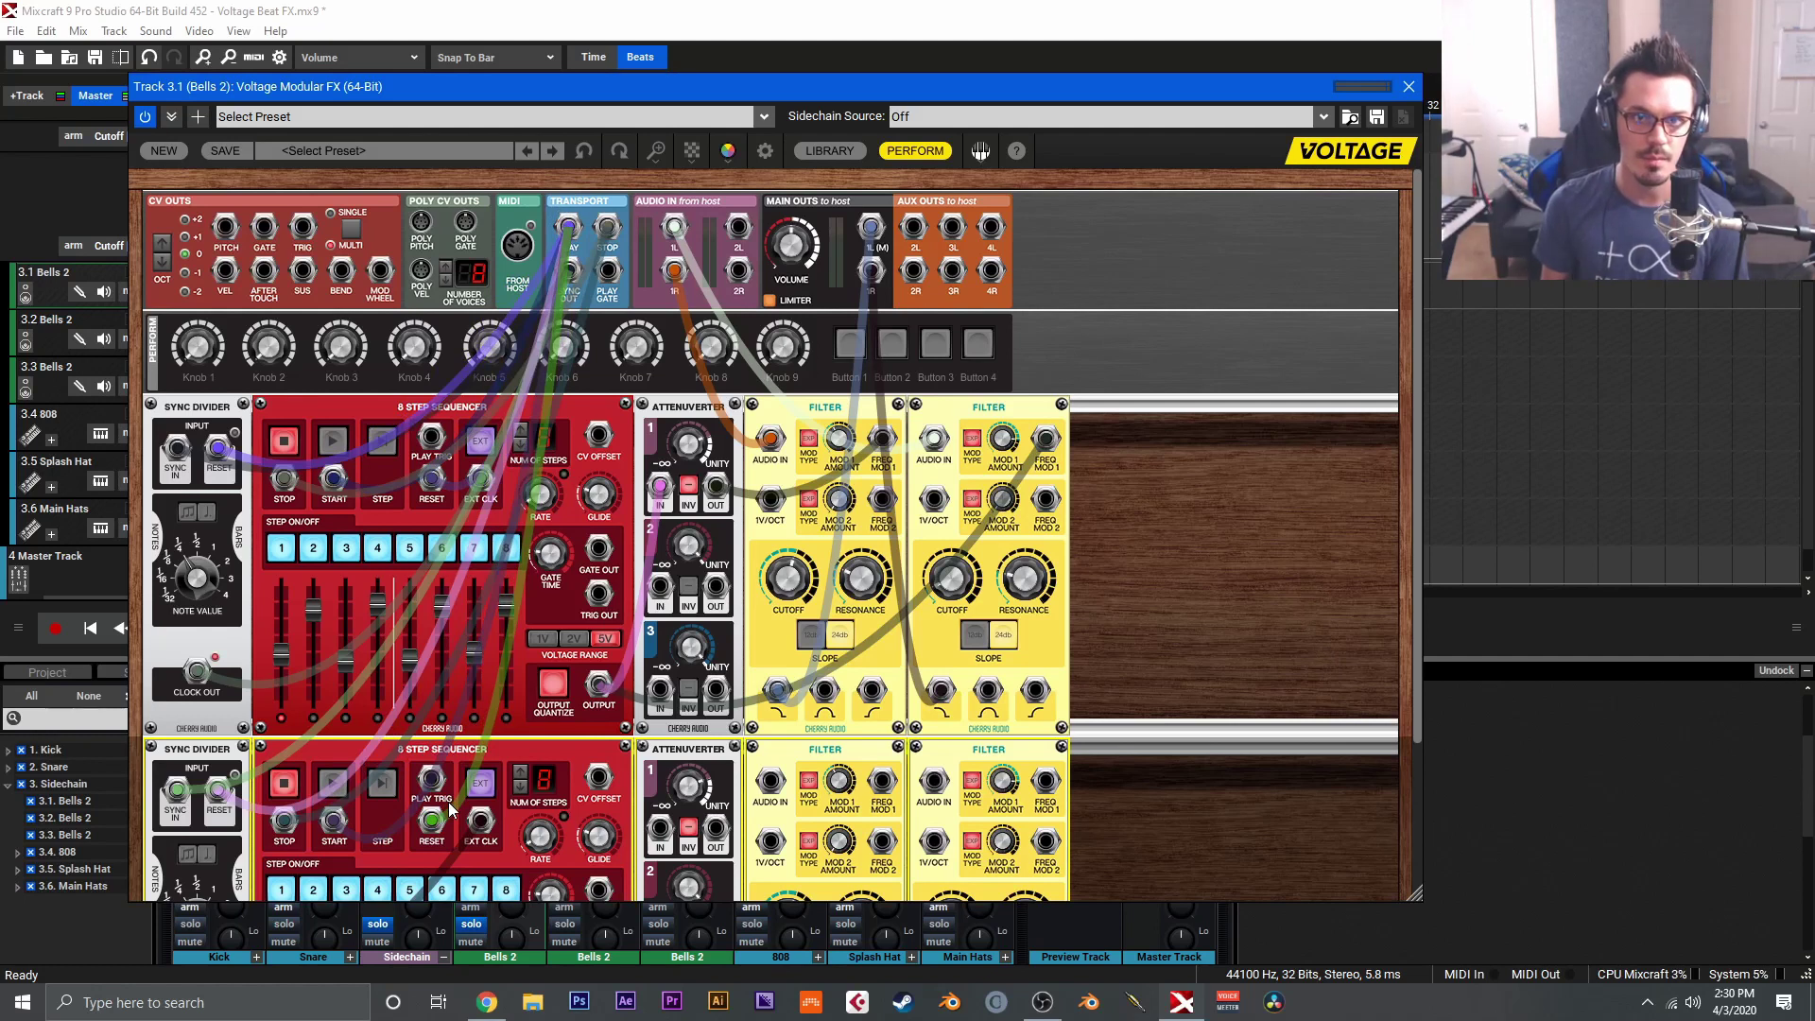
pyautogui.scroll(-2, 449, 802)
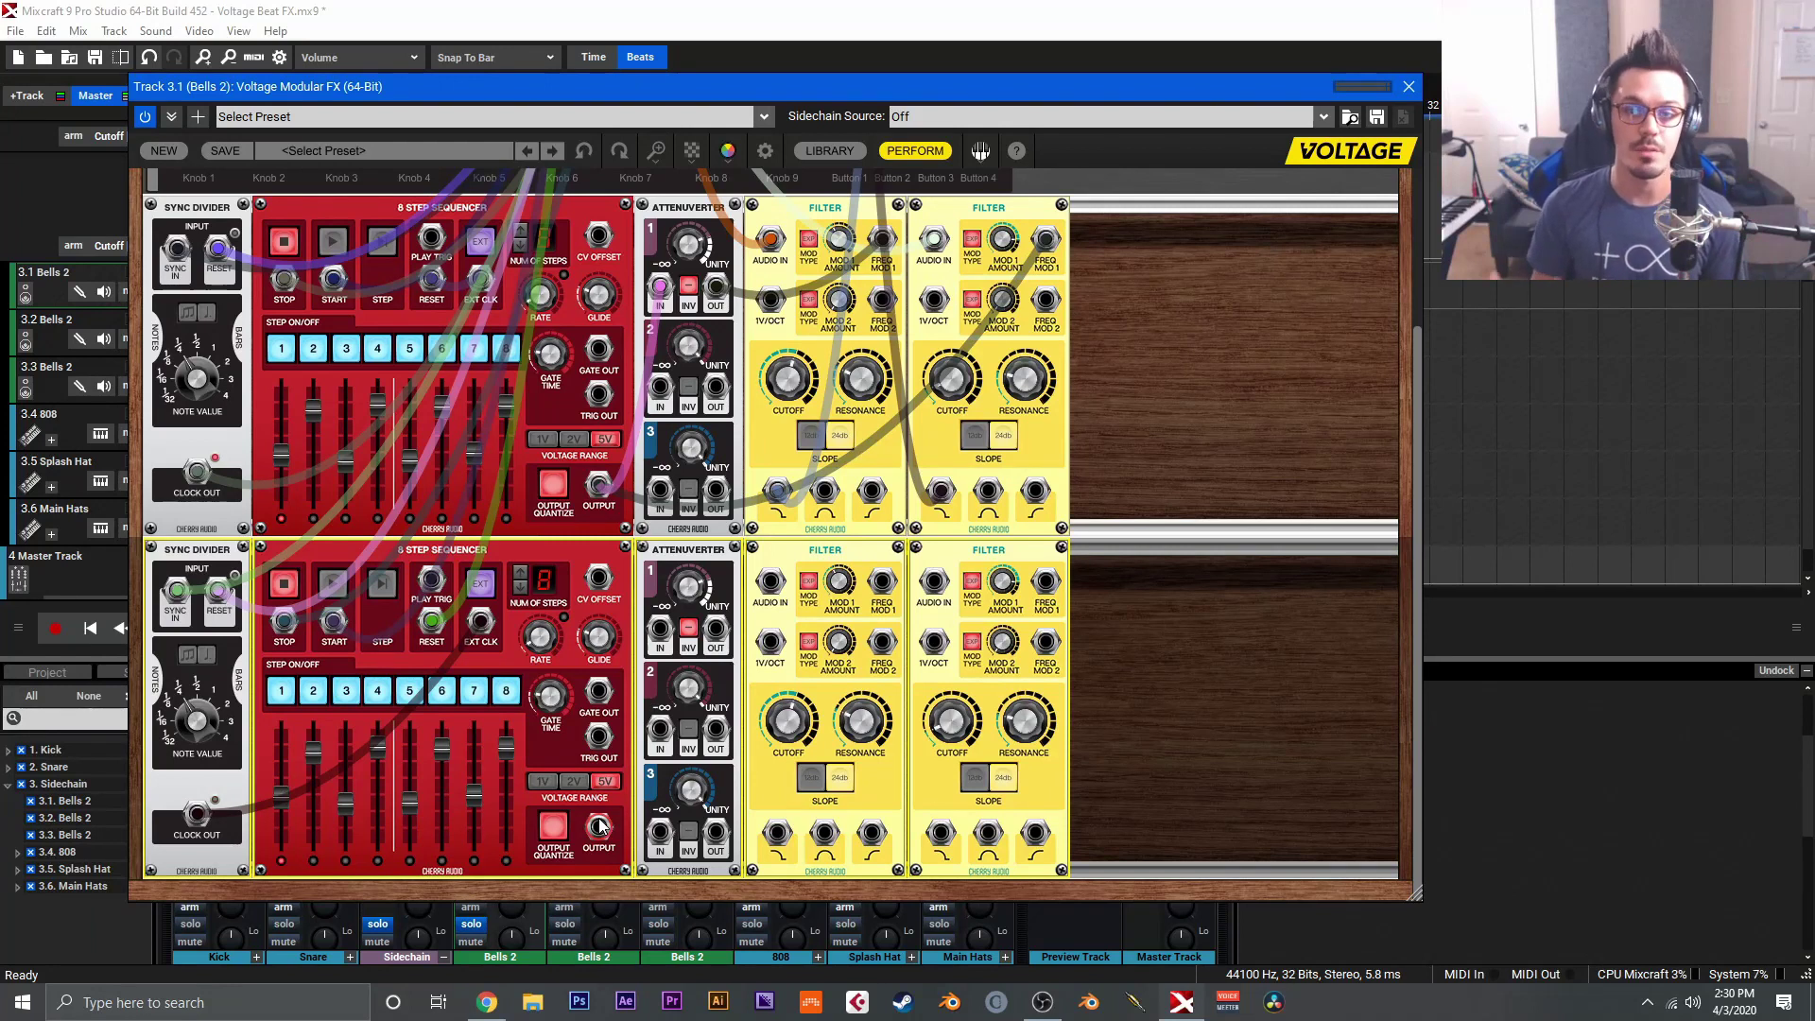
# Cable Audio In 1L to the lower-right Filter's AUDIO IN jack
pyautogui.scroll(3, 696, 204)
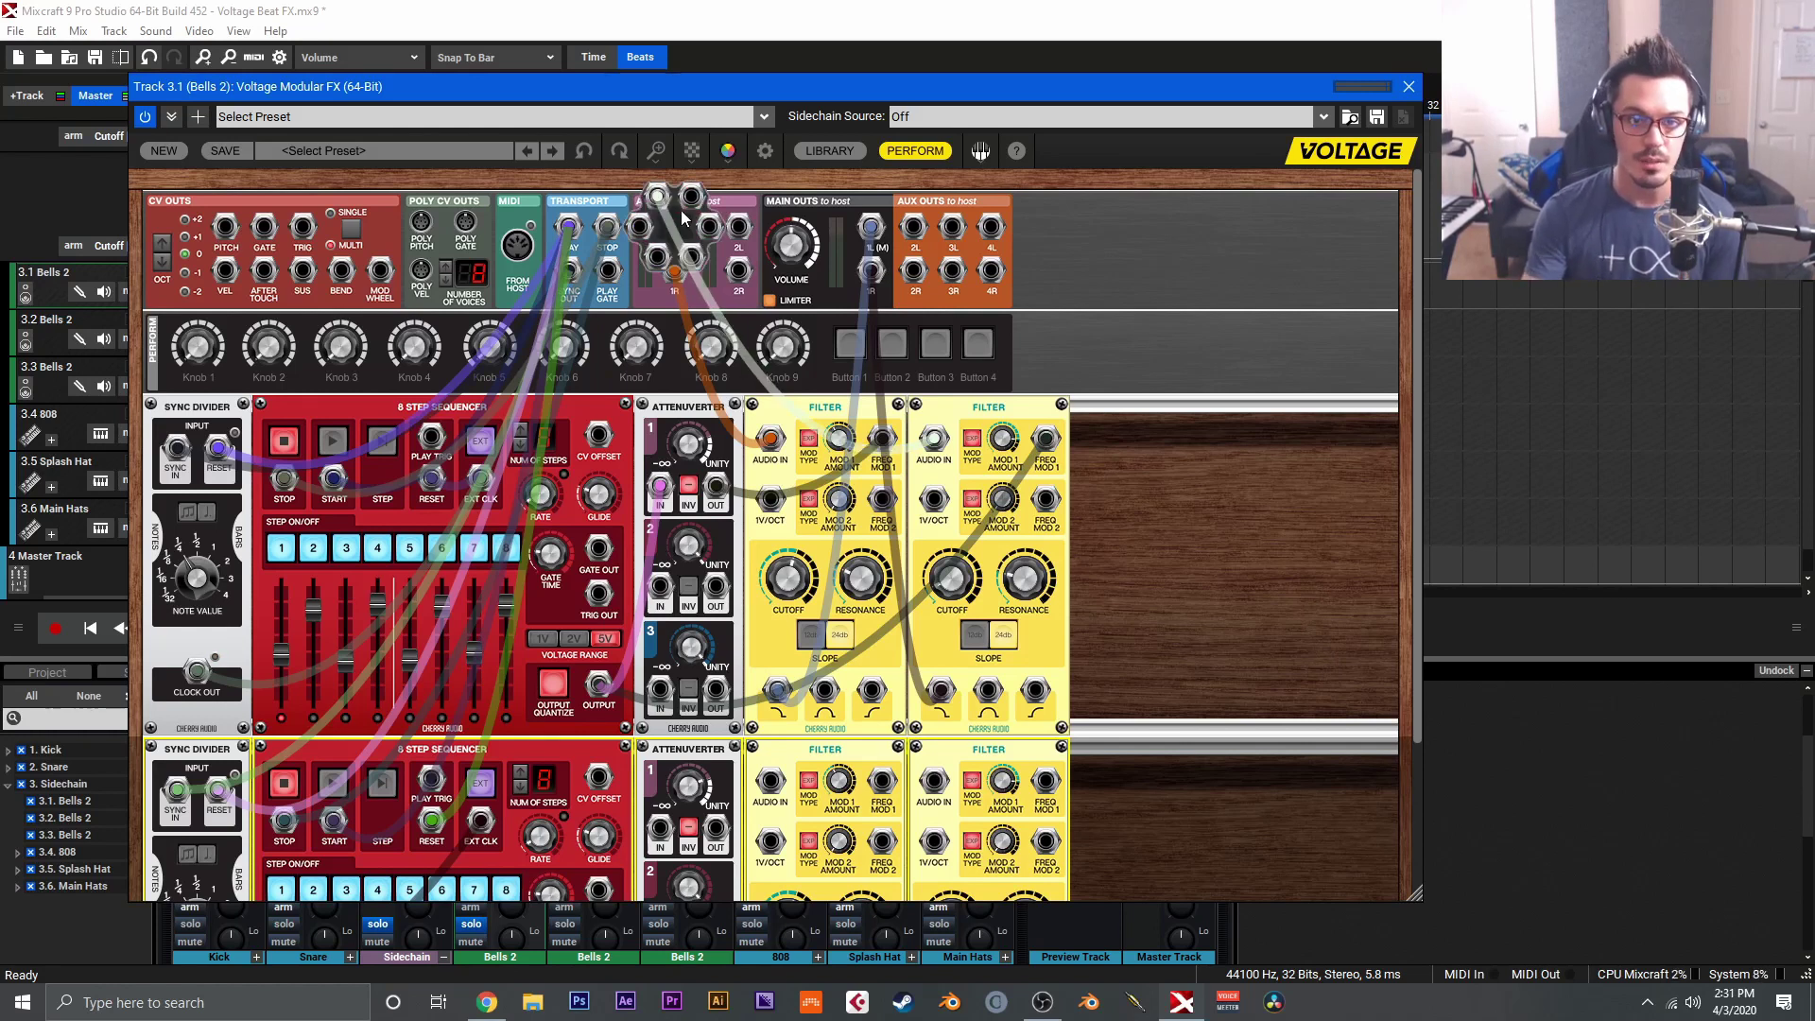
pyautogui.moveTo(675, 227); pyautogui.dragTo(934, 781)
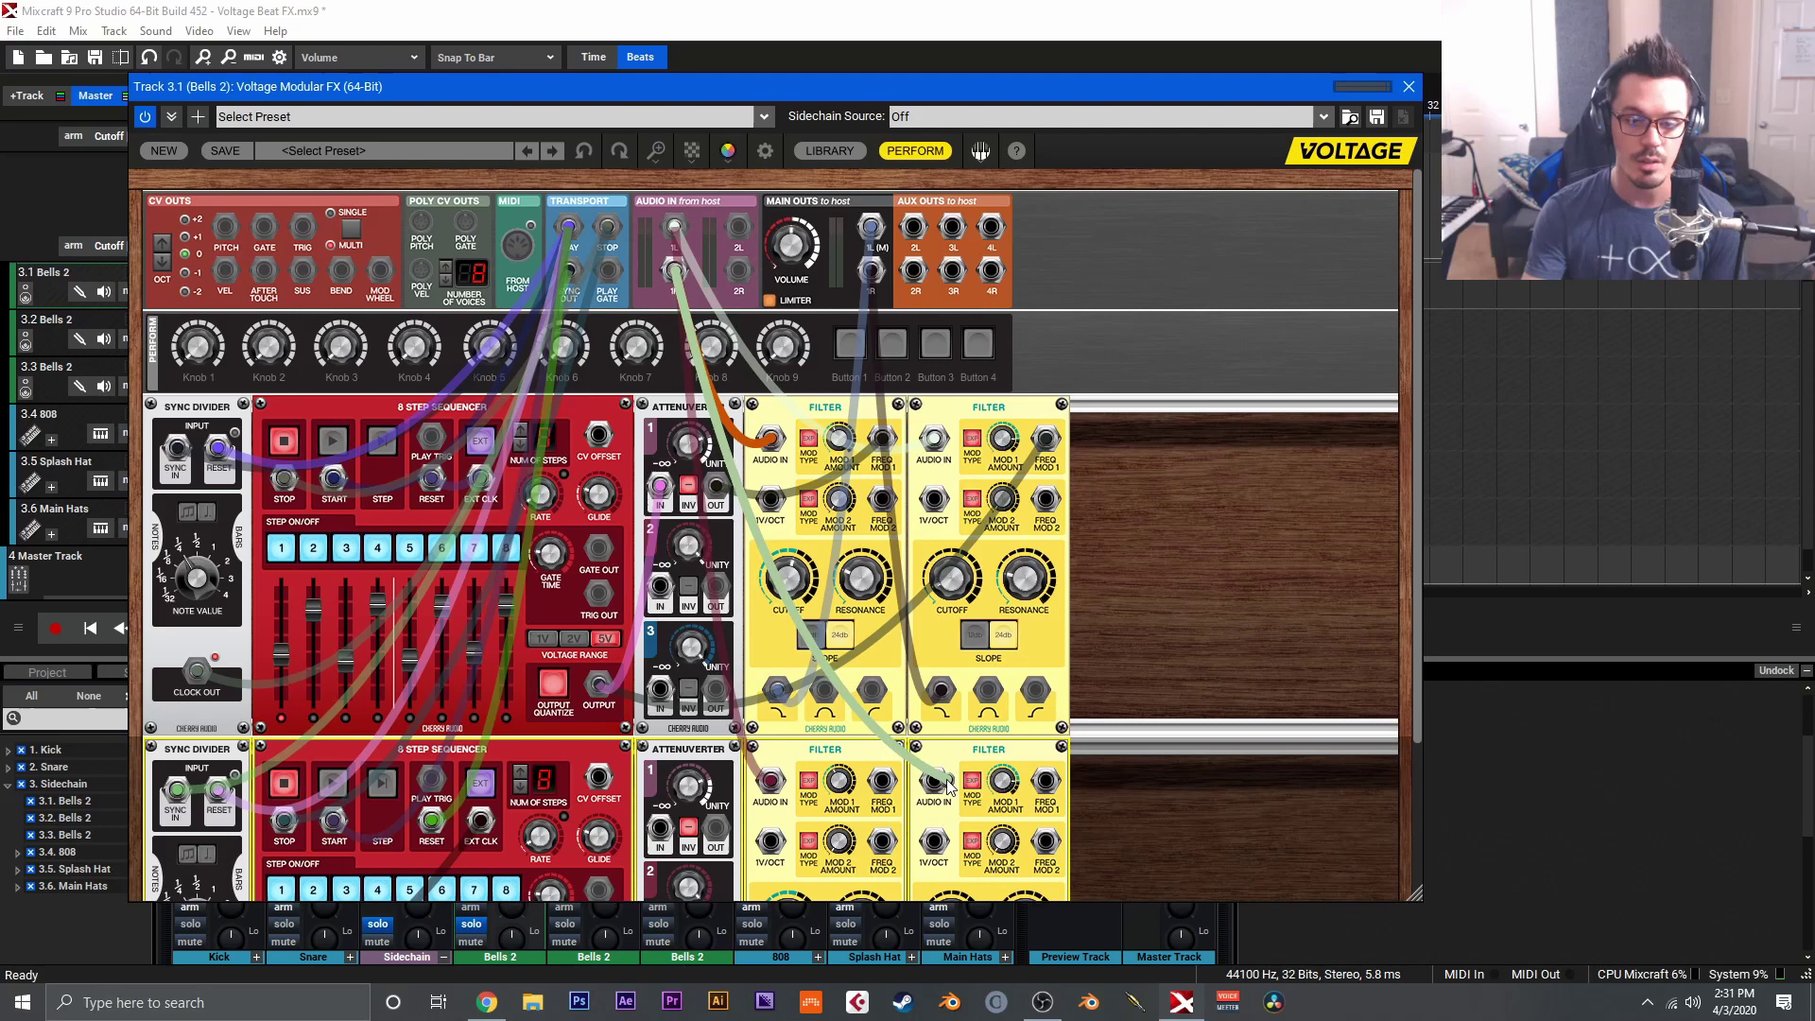
pyautogui.scroll(-2, 1183, 682)
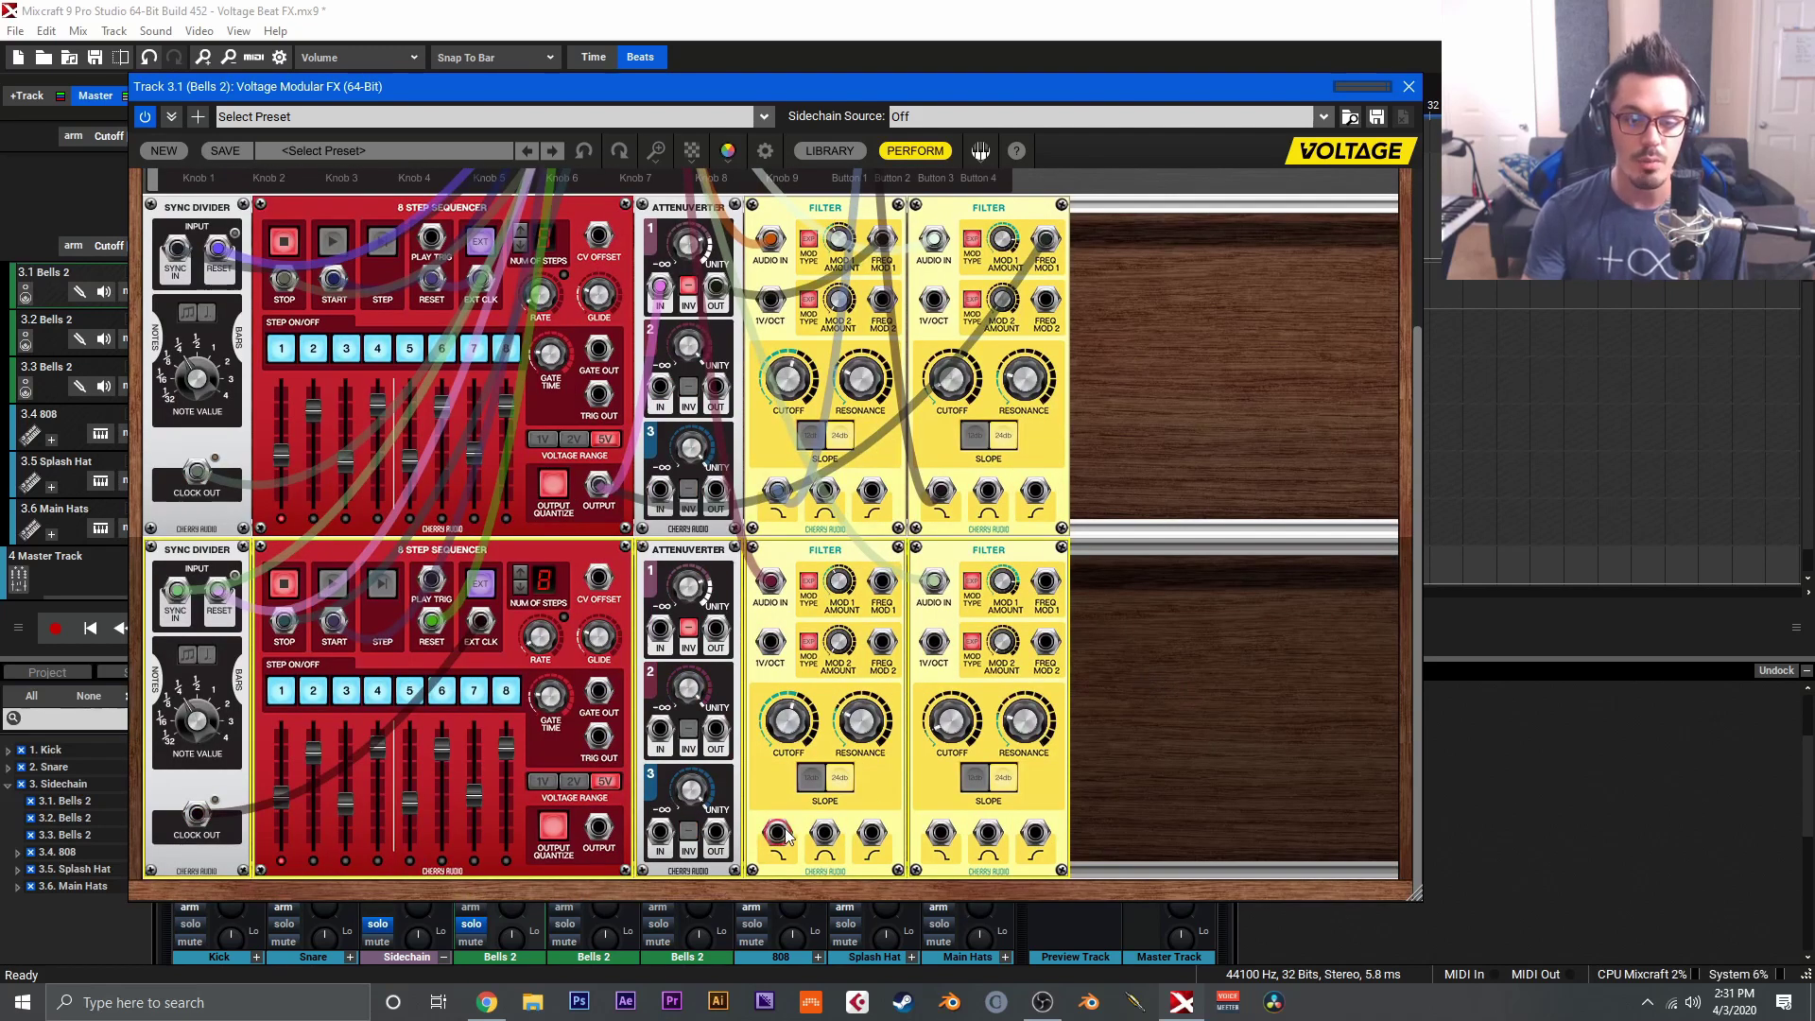
# Cable both lower filter outputs up to the Main Outs, including Main Outs R
pyautogui.scroll(2, 1074, 726)
pyautogui.scroll(-1, 865, 391)
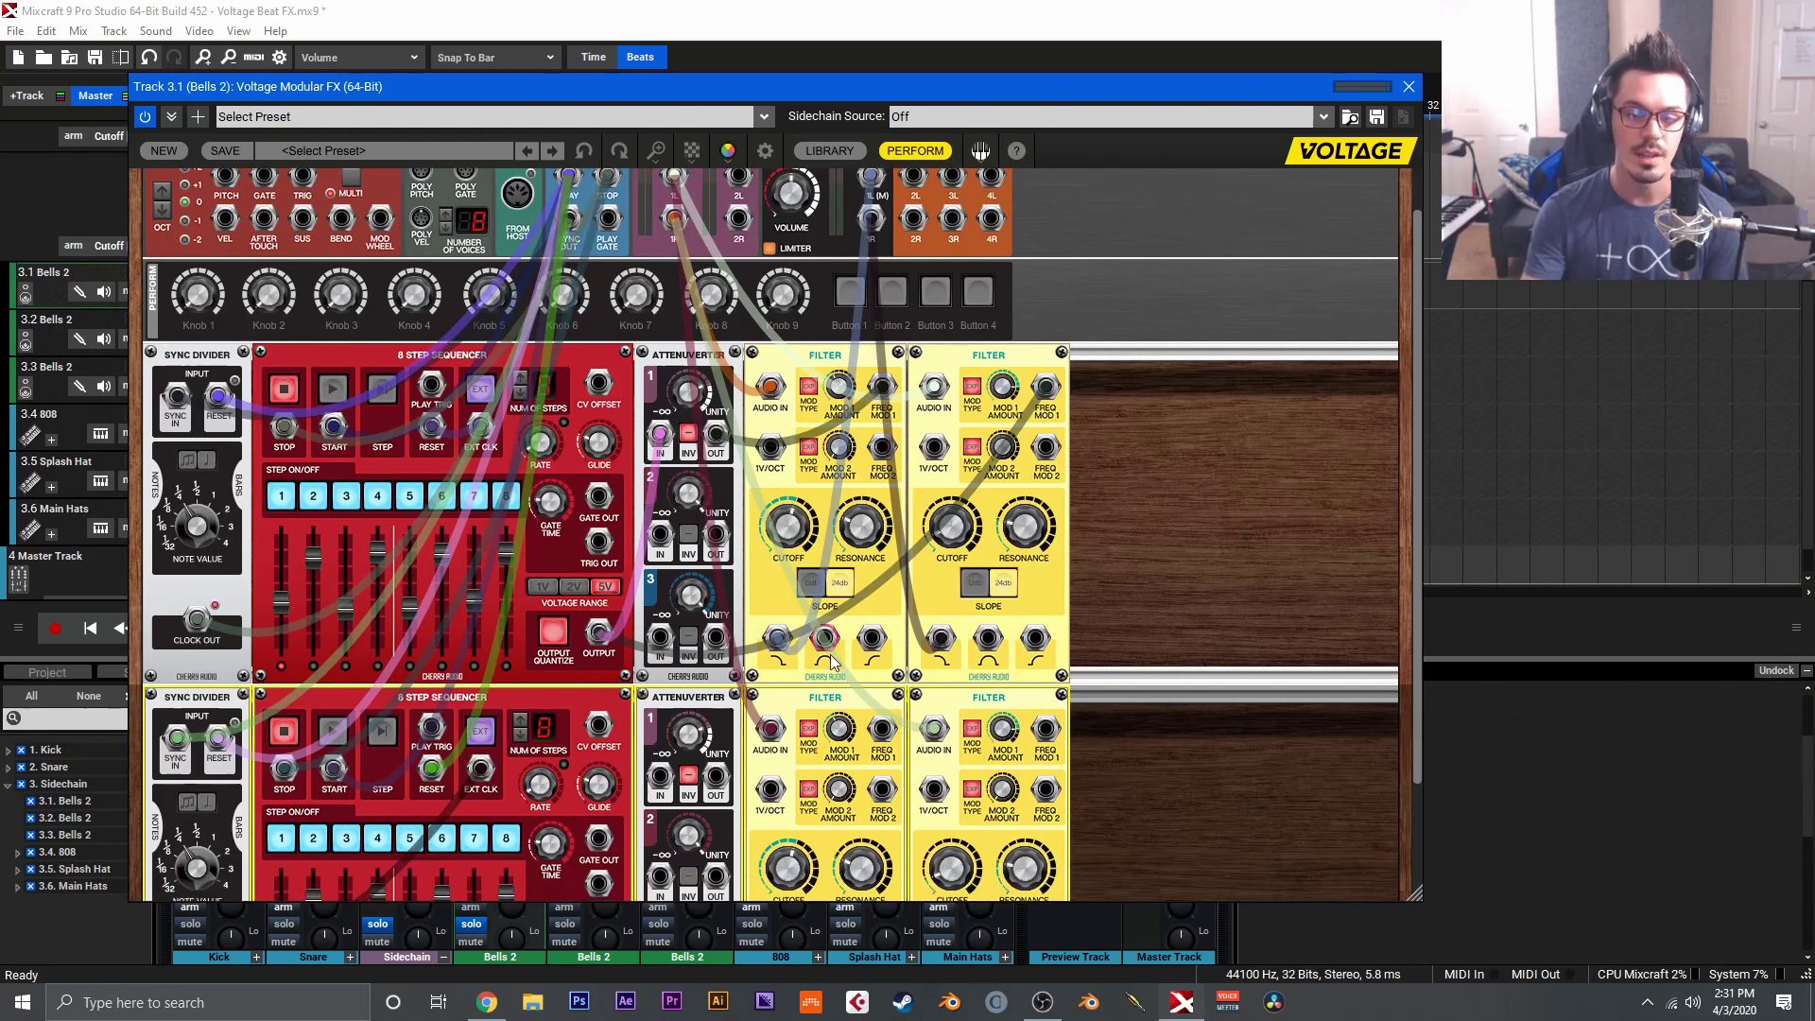
pyautogui.scroll(-1, 833, 704)
pyautogui.scroll(-1, 773, 869)
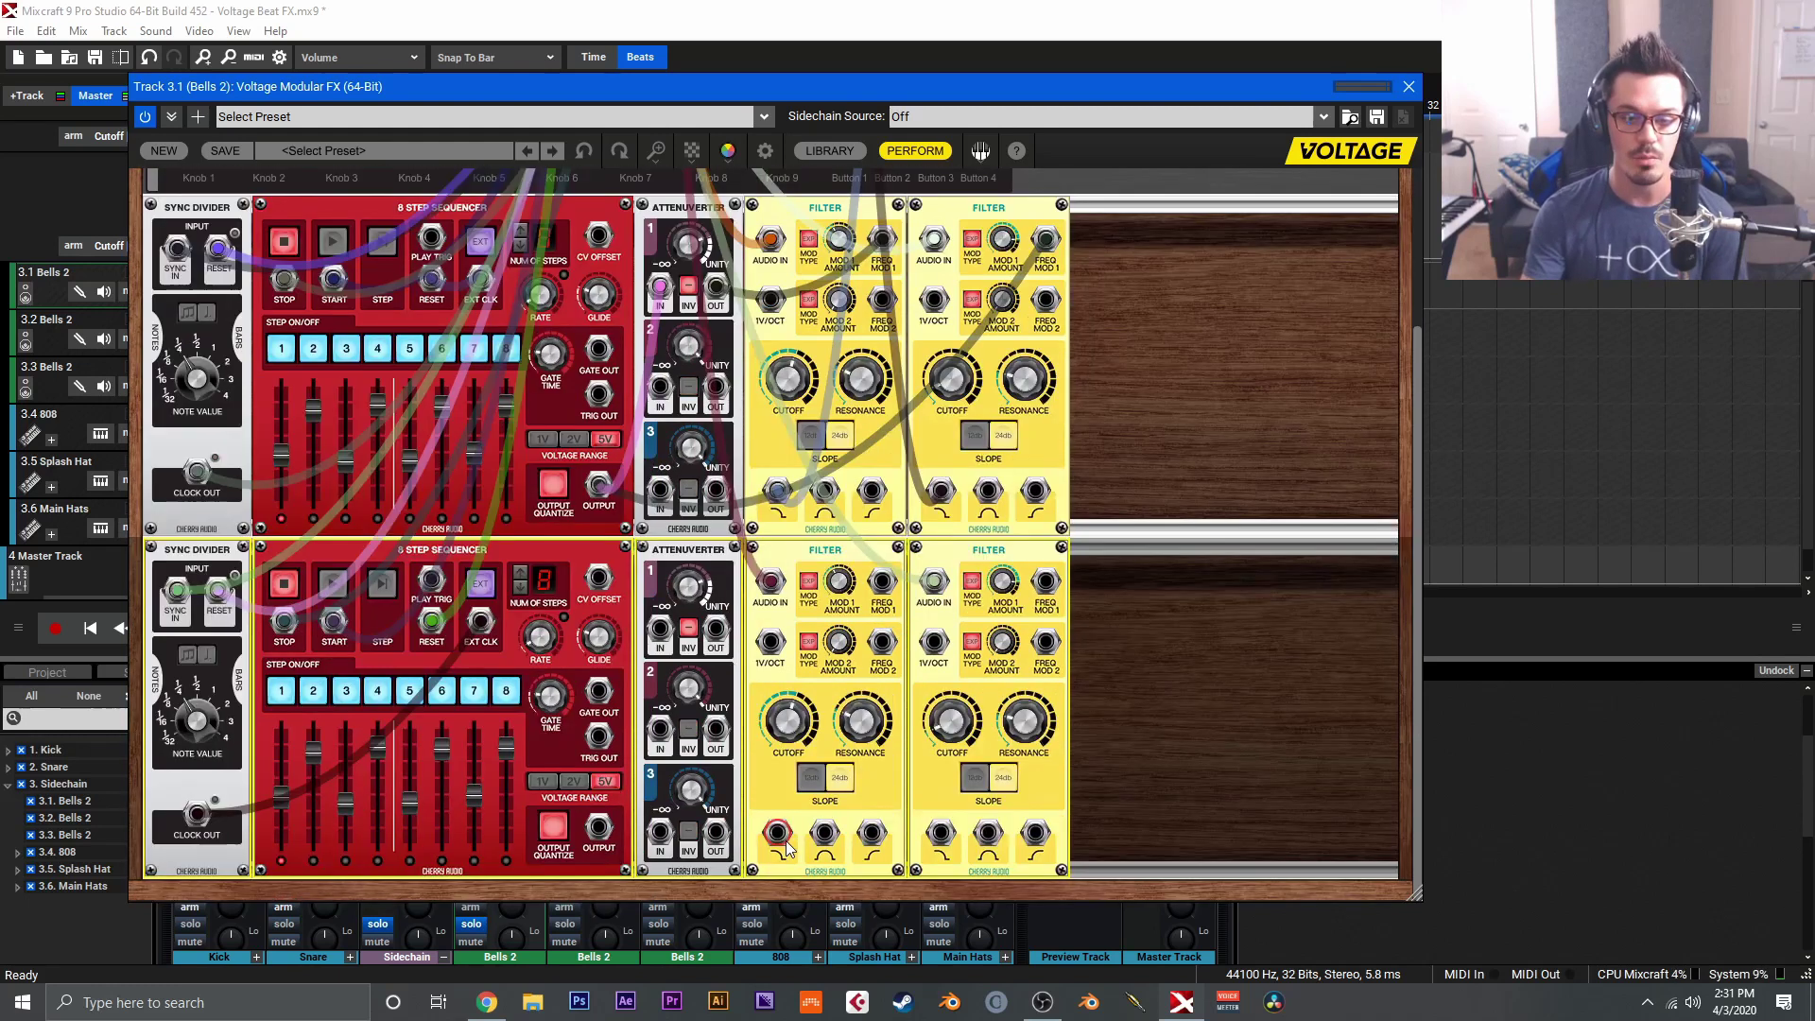
pyautogui.moveTo(779, 822); pyautogui.dragTo(889, 208)
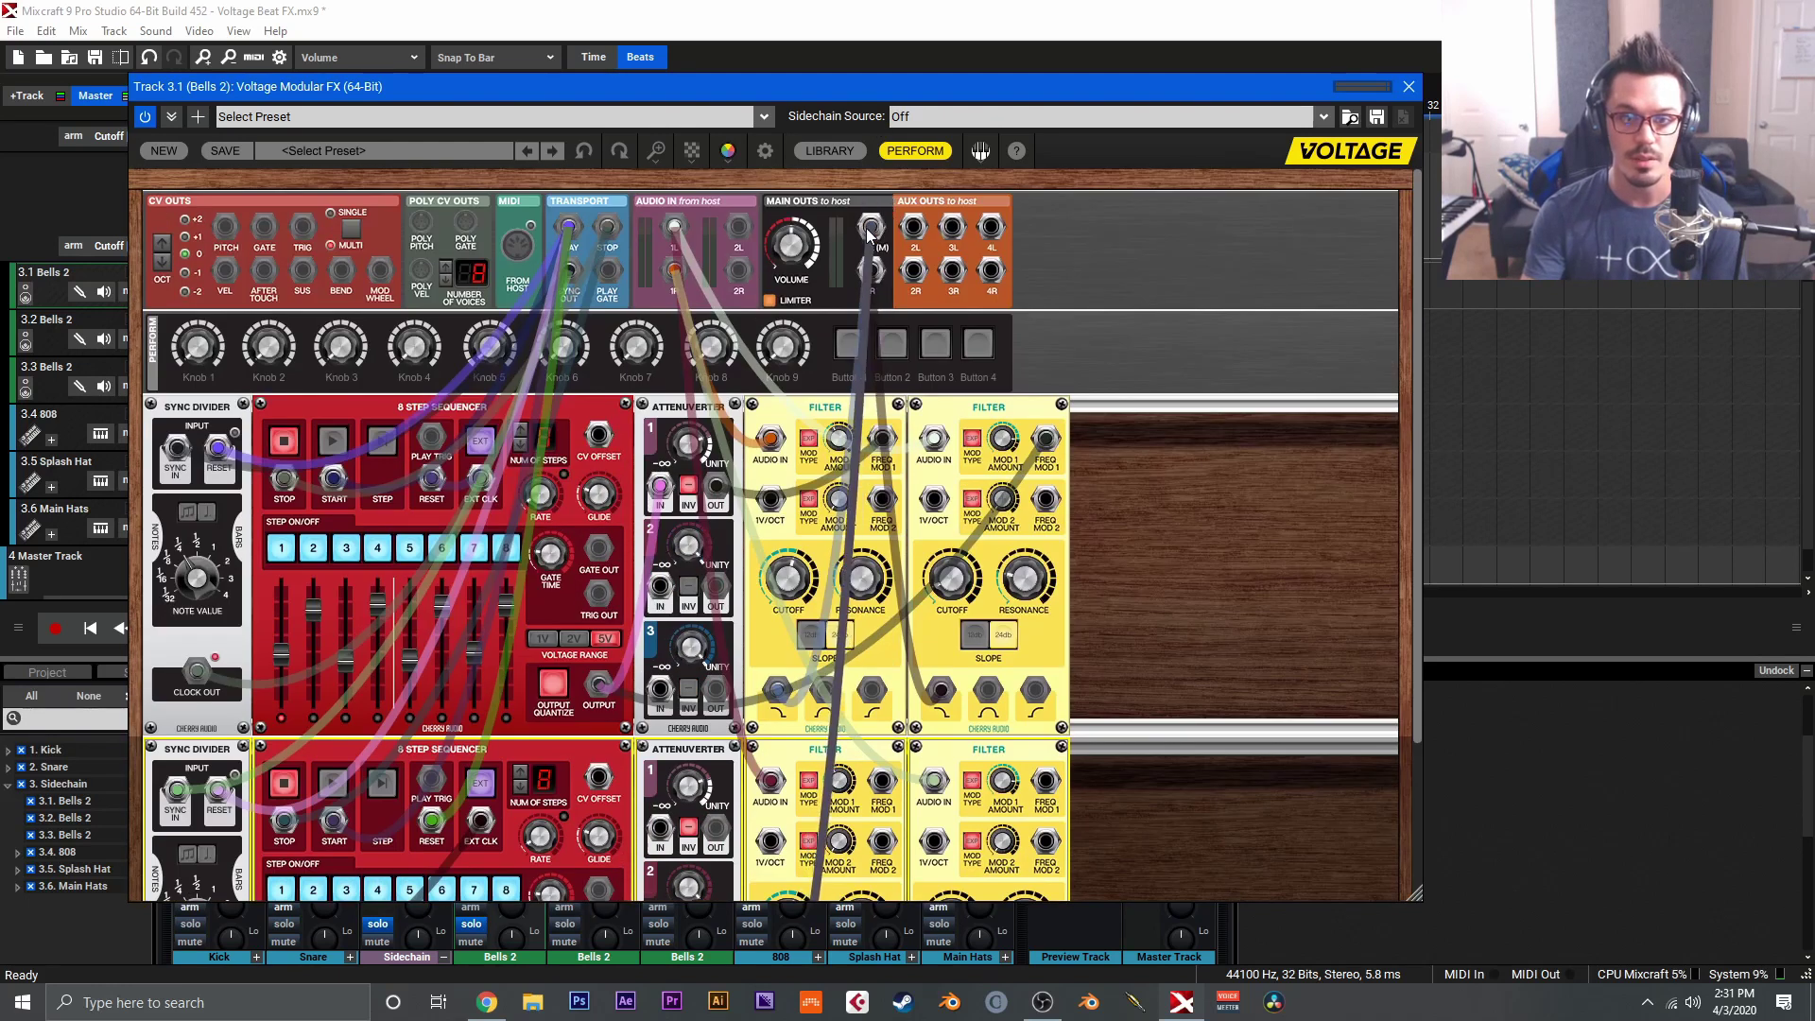
pyautogui.scroll(-2, 1144, 368)
pyautogui.moveTo(941, 832); pyautogui.dragTo(871, 274)
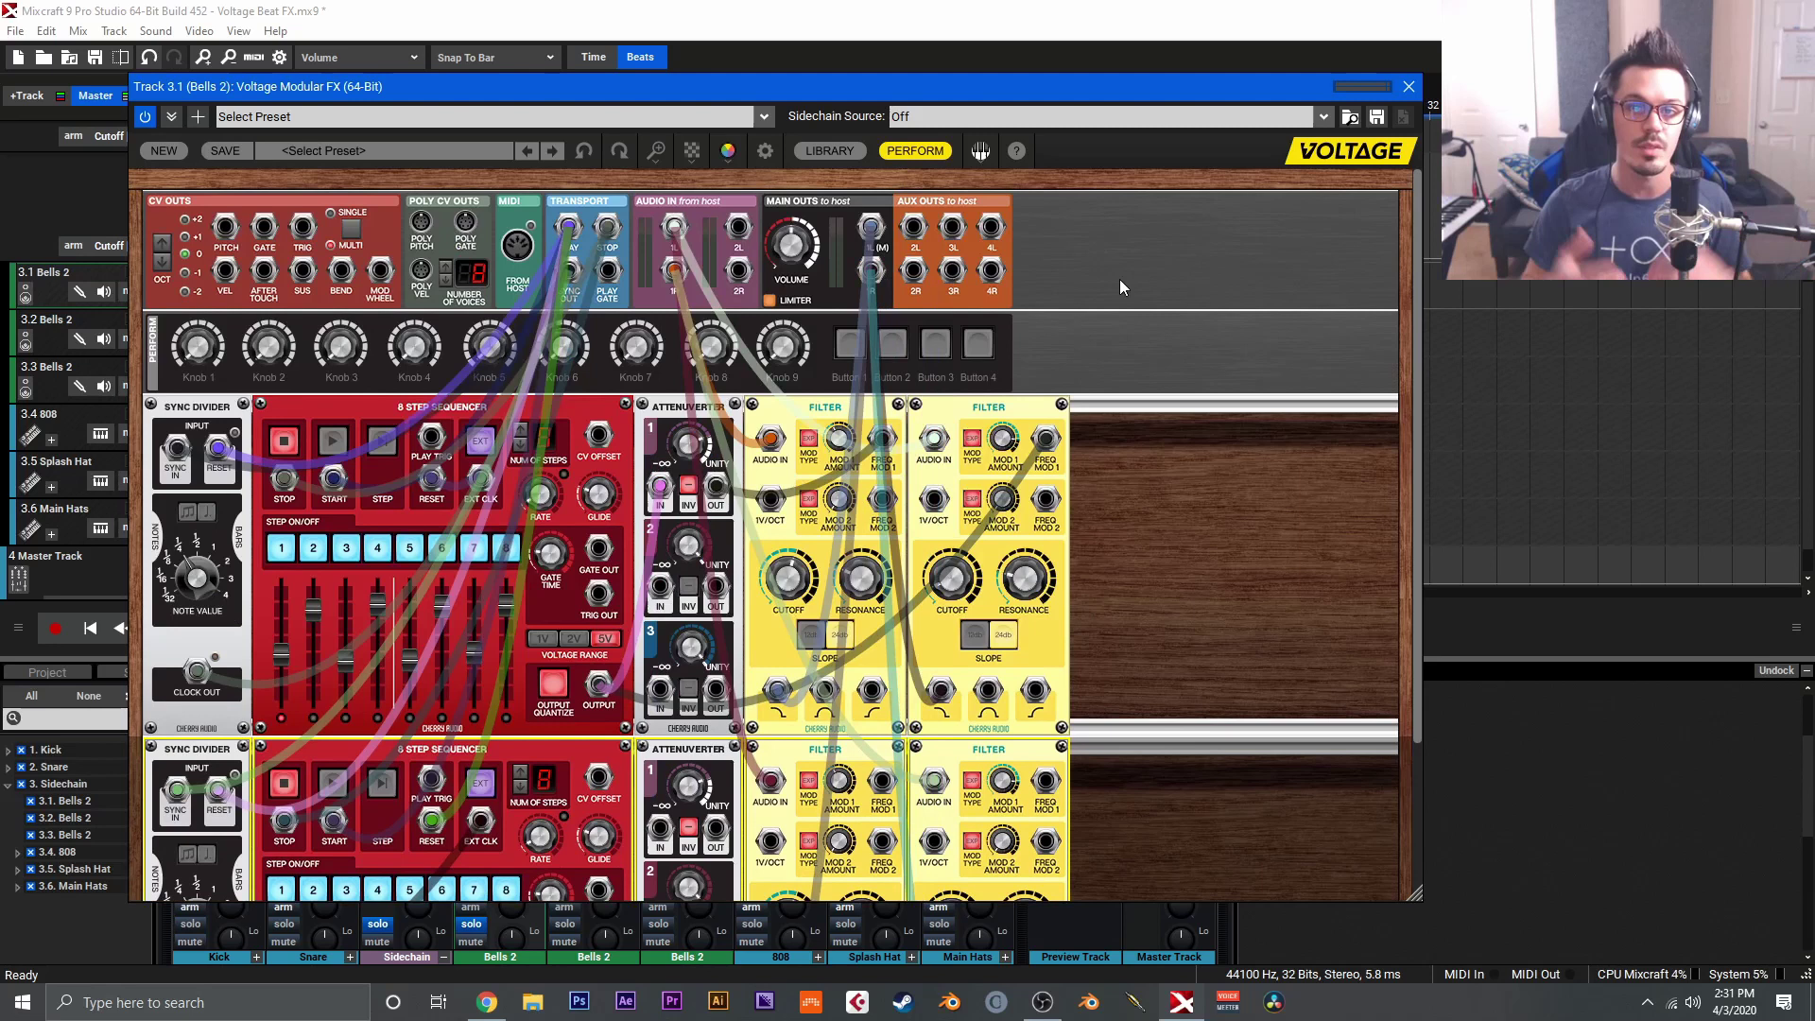
# Cable the lower sequencer's OUTPUT to the lower-left Filter's FREQ MOD 1 input
pyautogui.scroll(-2, 1119, 280)
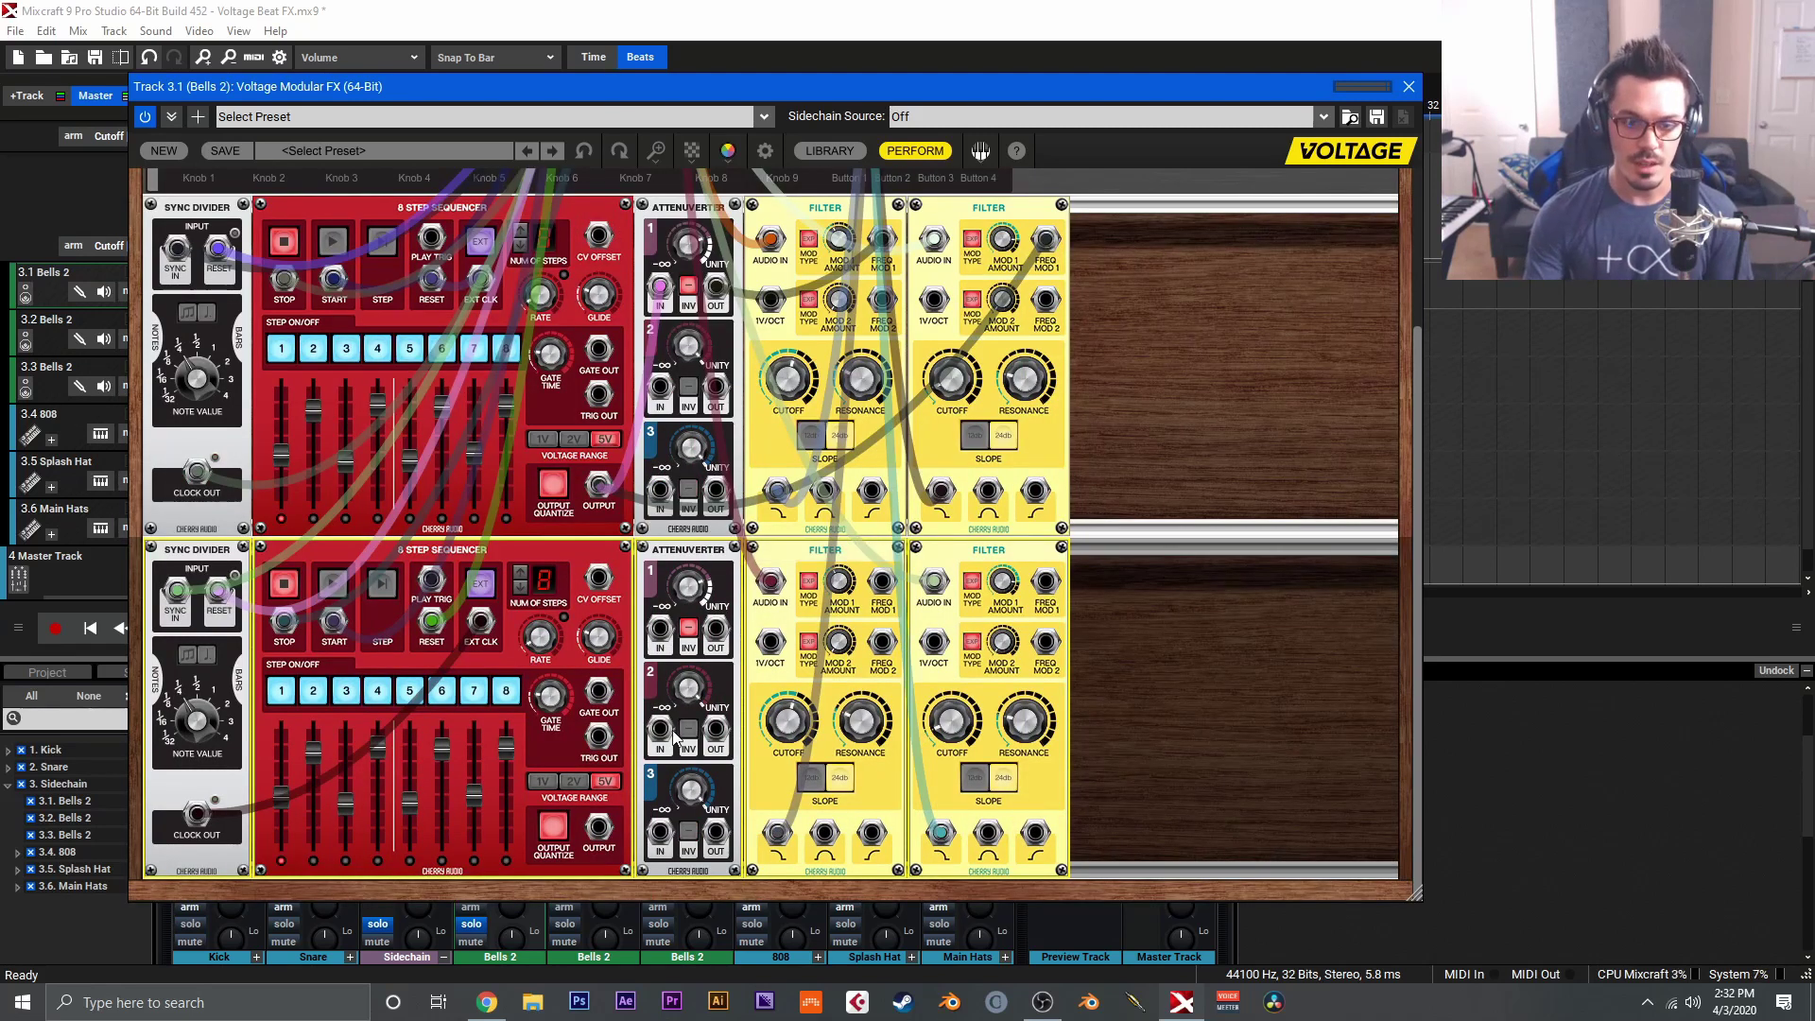
pyautogui.moveTo(601, 827); pyautogui.dragTo(845, 581)
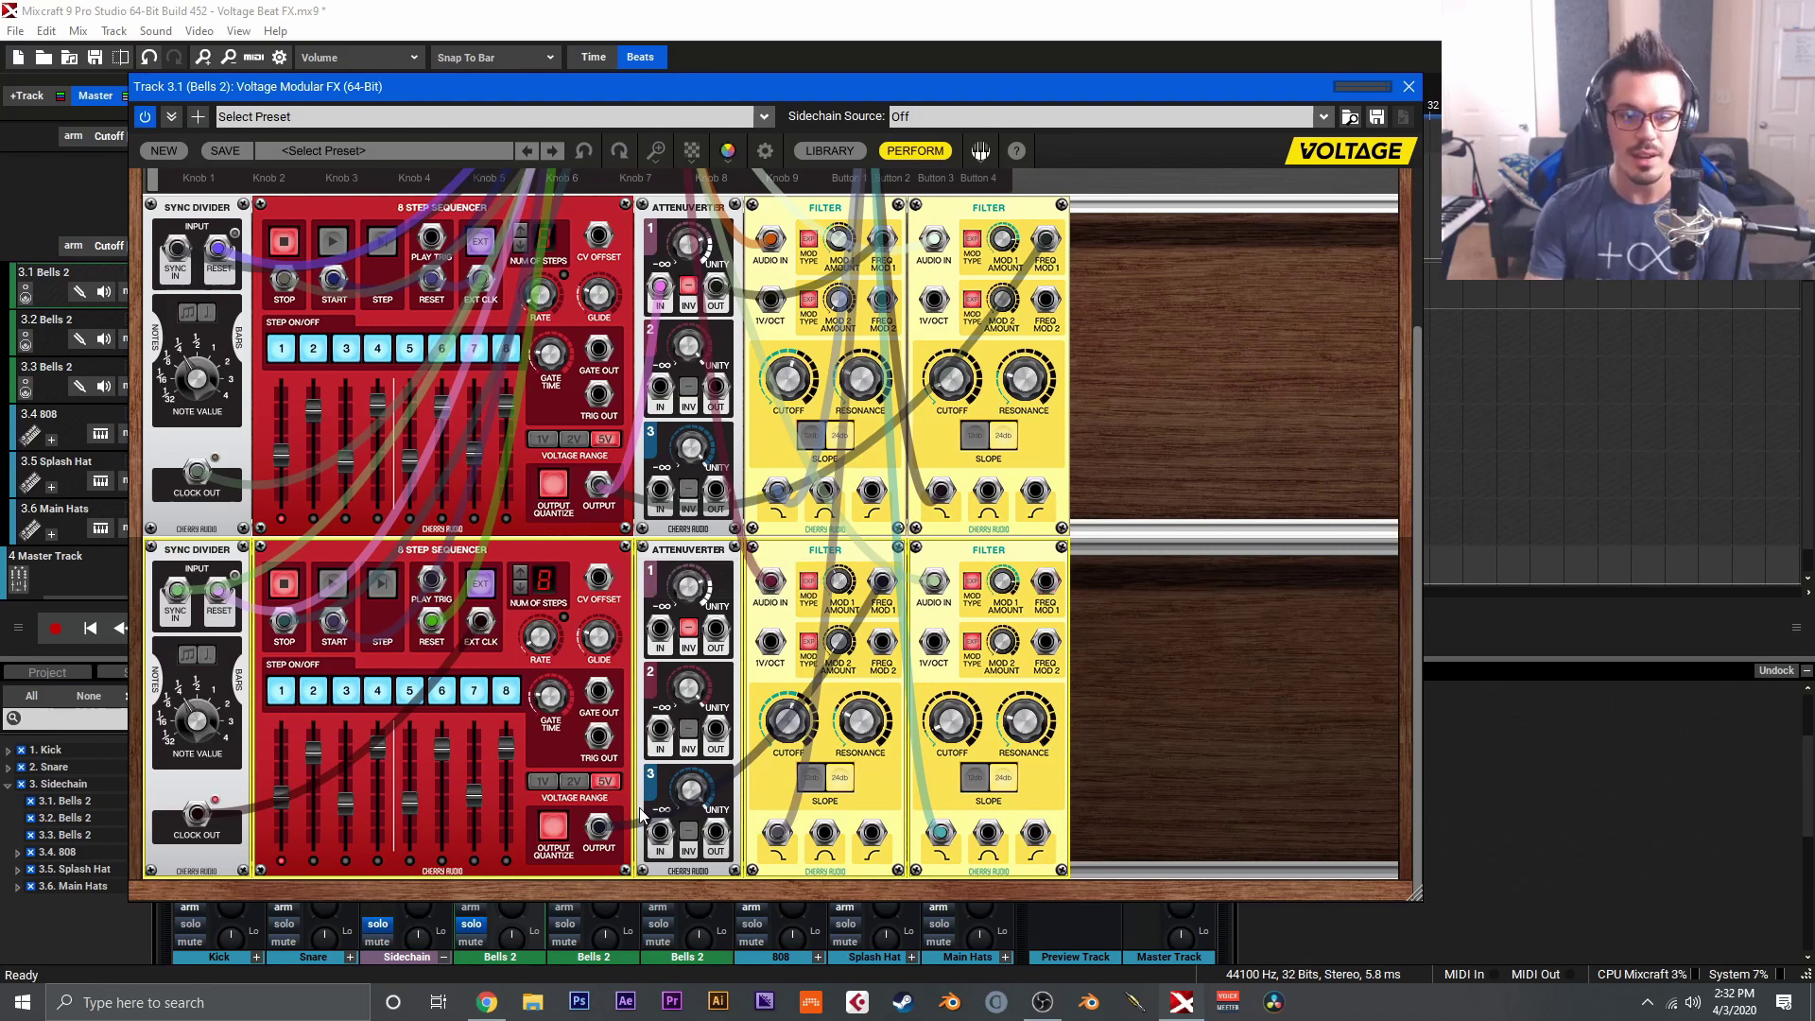
pyautogui.click(599, 829)
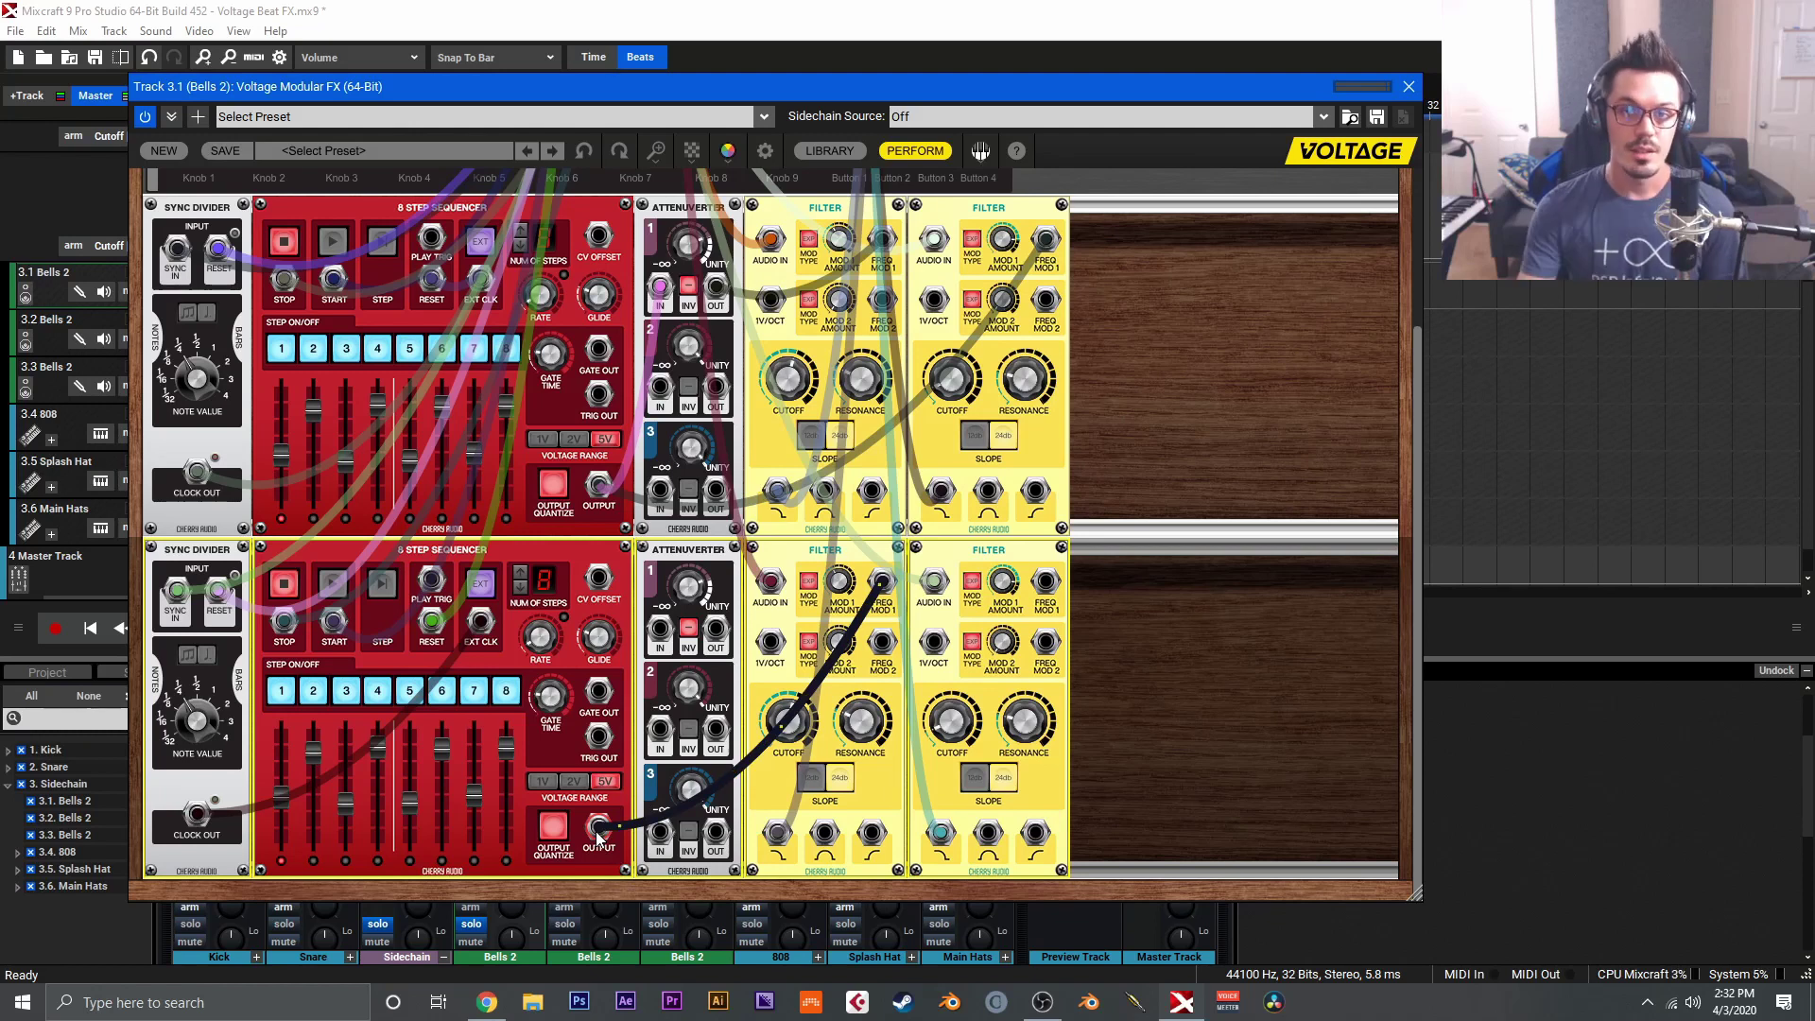
# Route the lower sequencer's OUTPUT into the lower Attenuverter's IN jack
pyautogui.moveTo(597, 836); pyautogui.dragTo(598, 836)
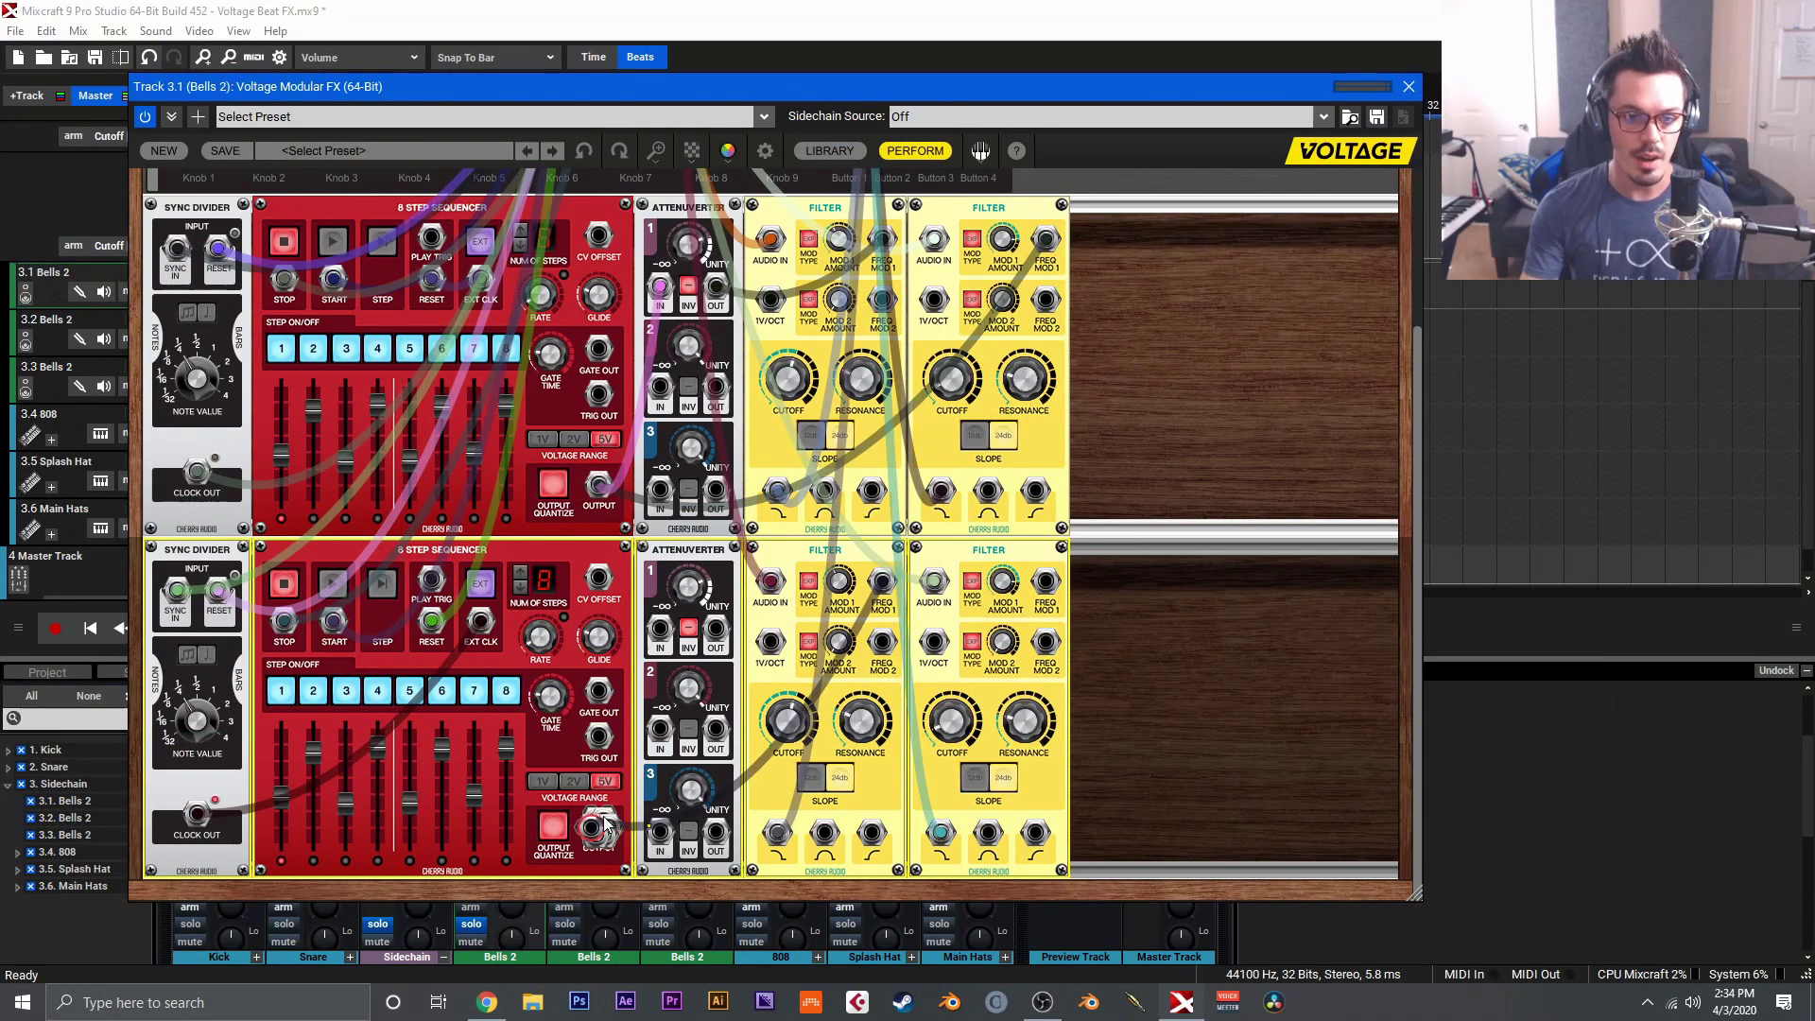
pyautogui.moveTo(599, 827); pyautogui.dragTo(1046, 591)
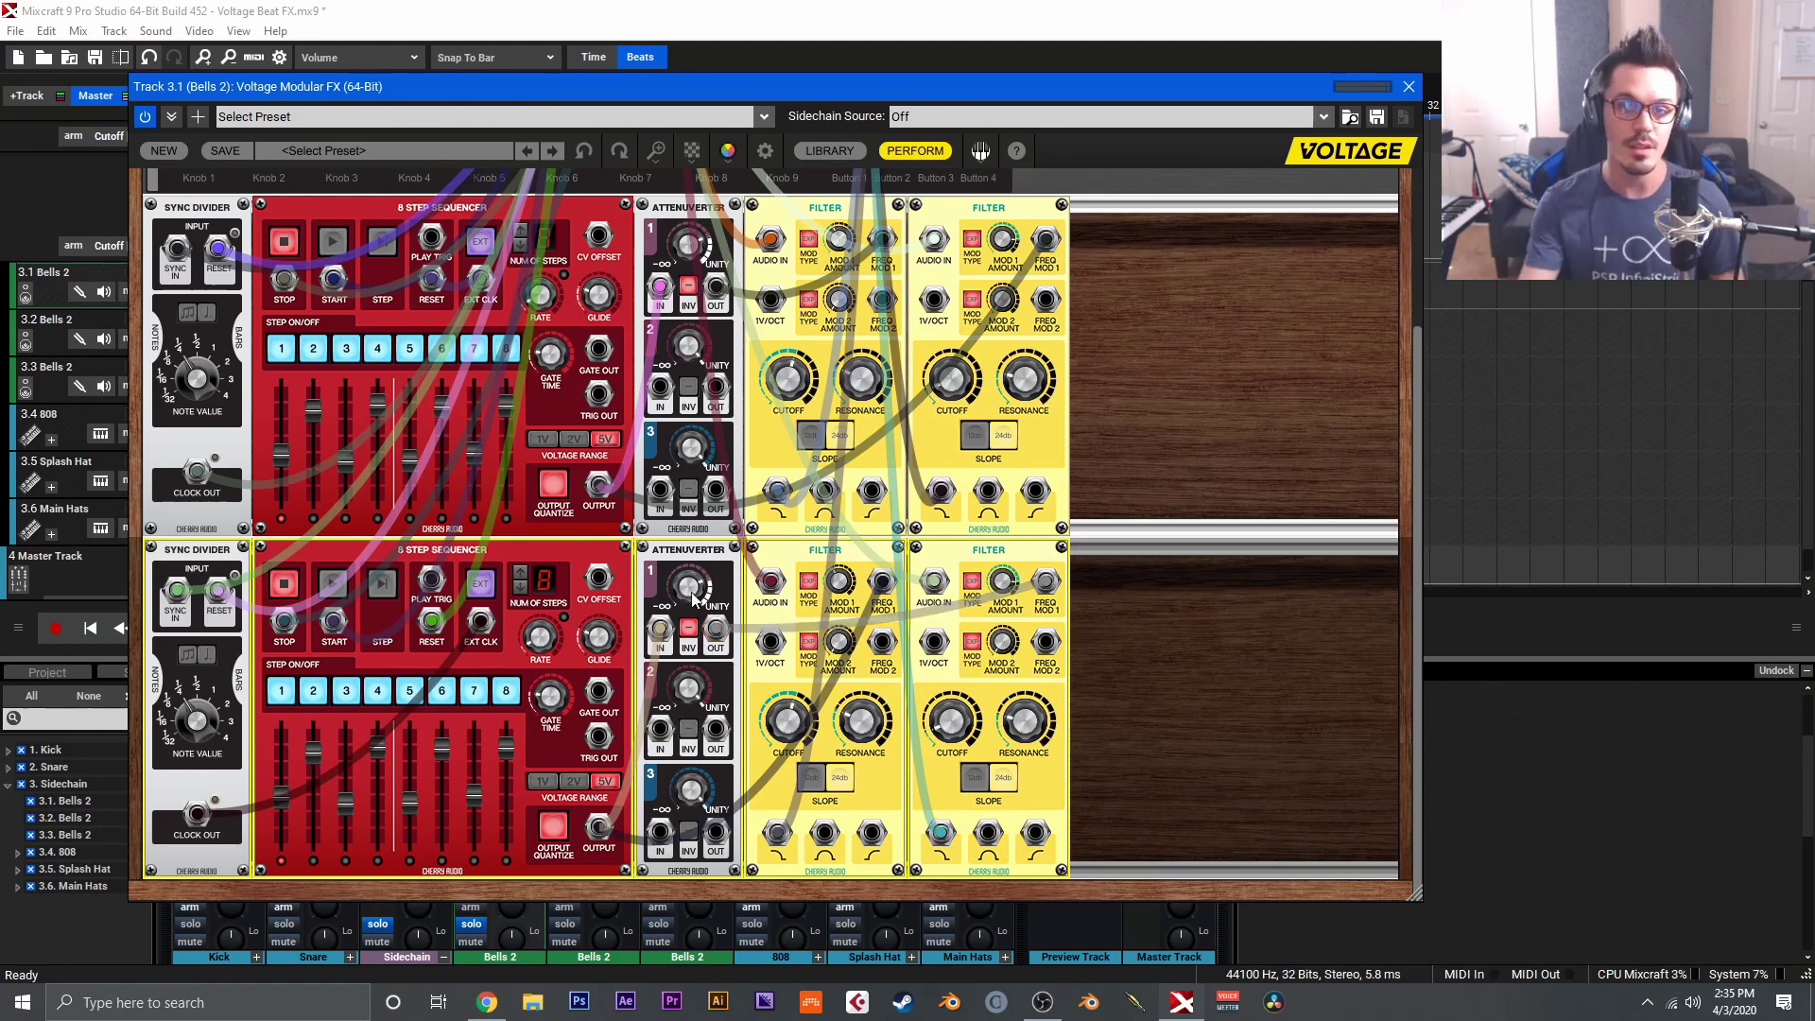
# Deselect the bottom rack row and unplug the teal cable from the lower-right filter's output
pyautogui.moveTo(695, 598)
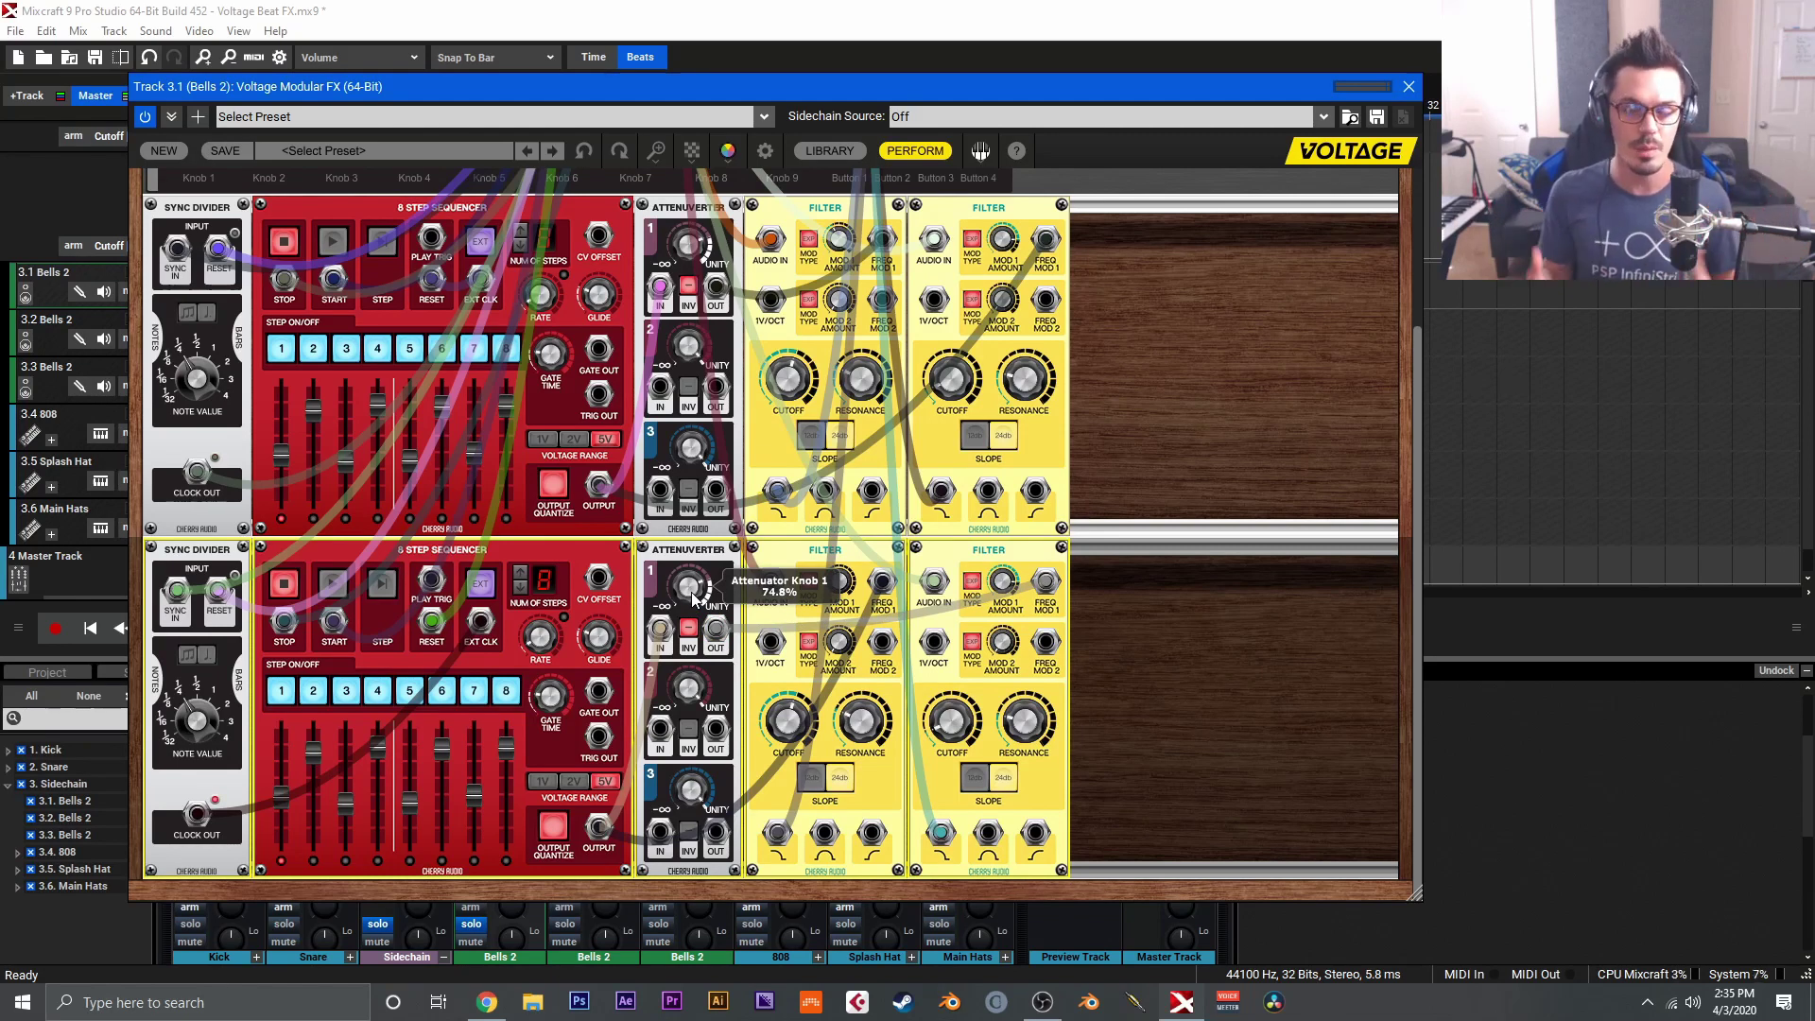
pyautogui.click(1192, 715)
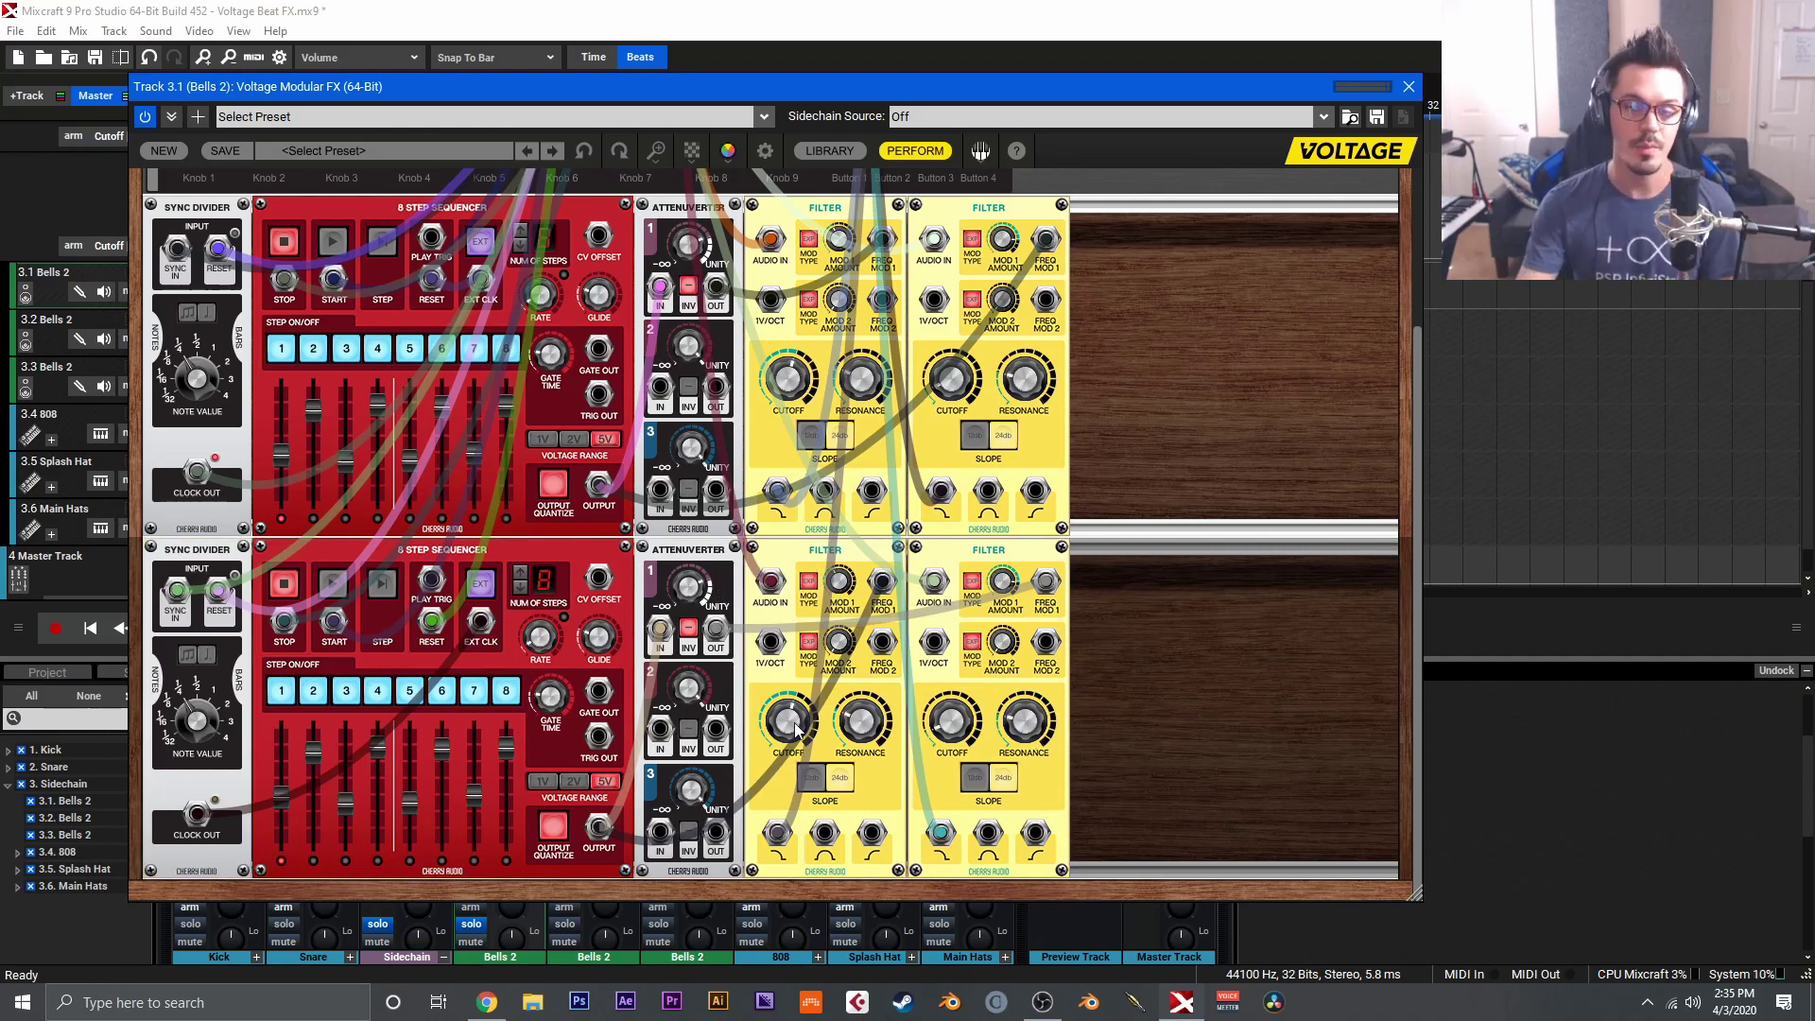
pyautogui.moveTo(798, 728)
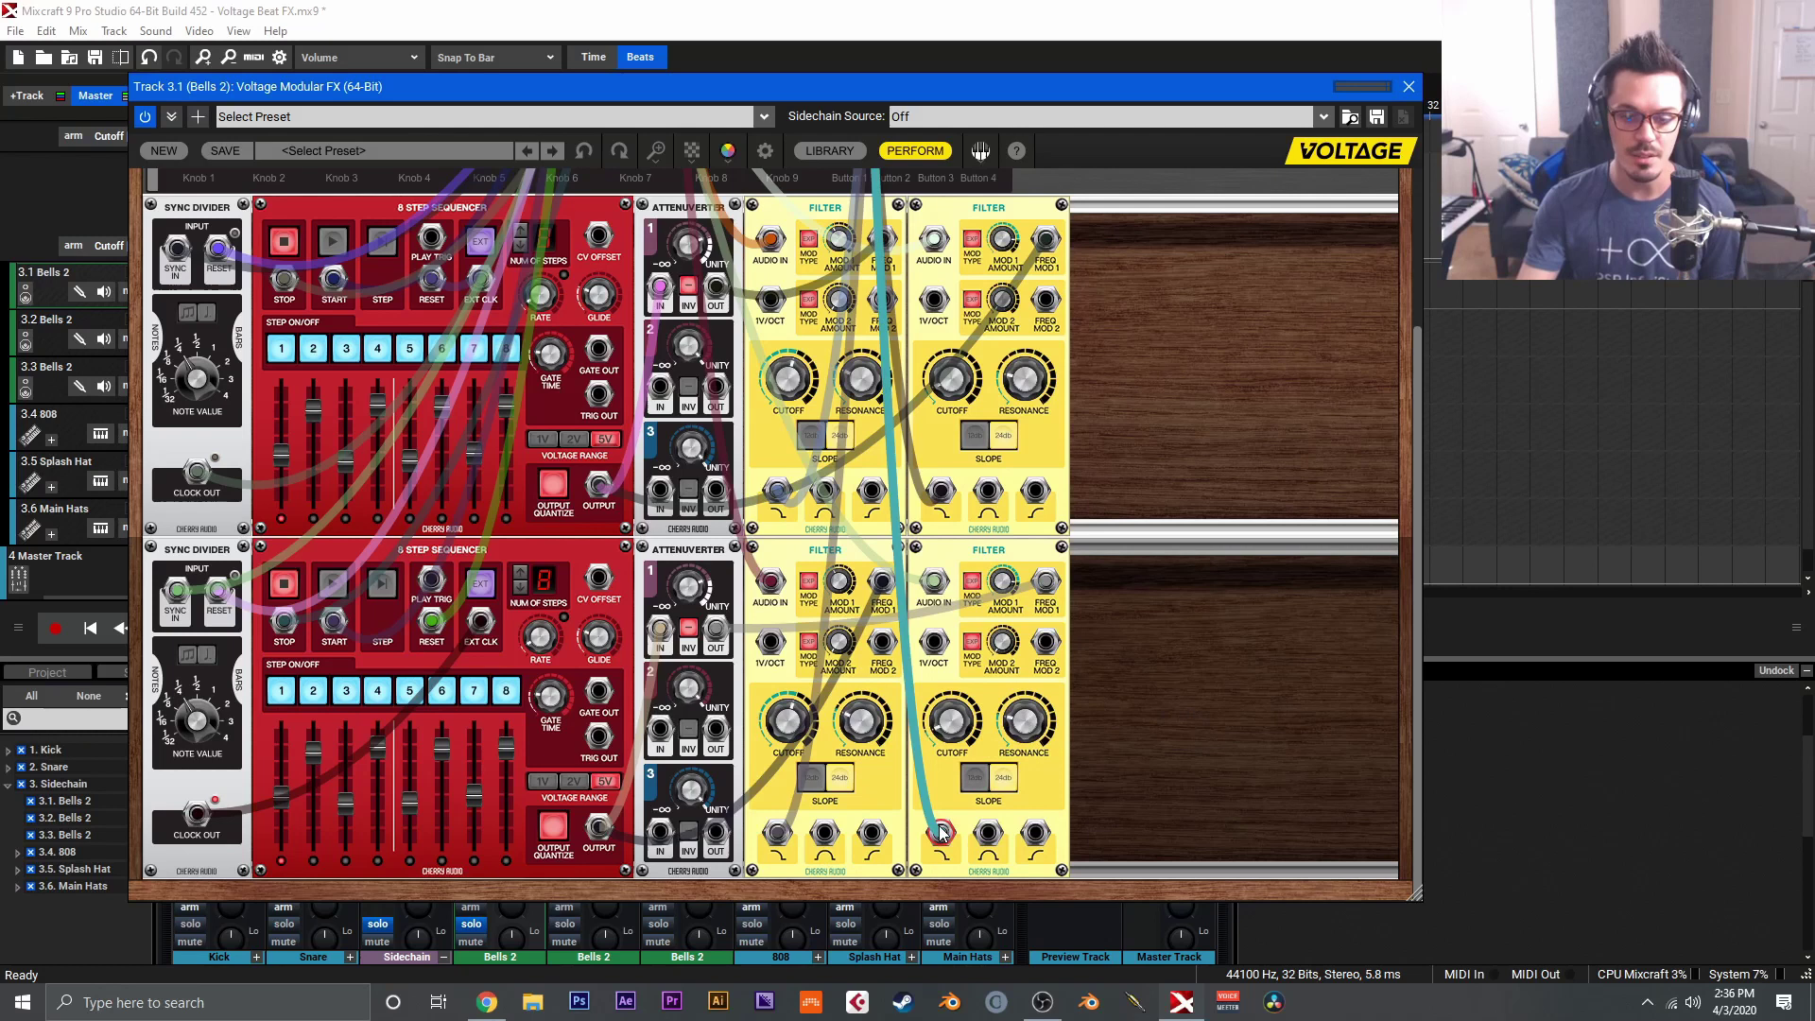
pyautogui.moveTo(942, 832); pyautogui.dragTo(1057, 786)
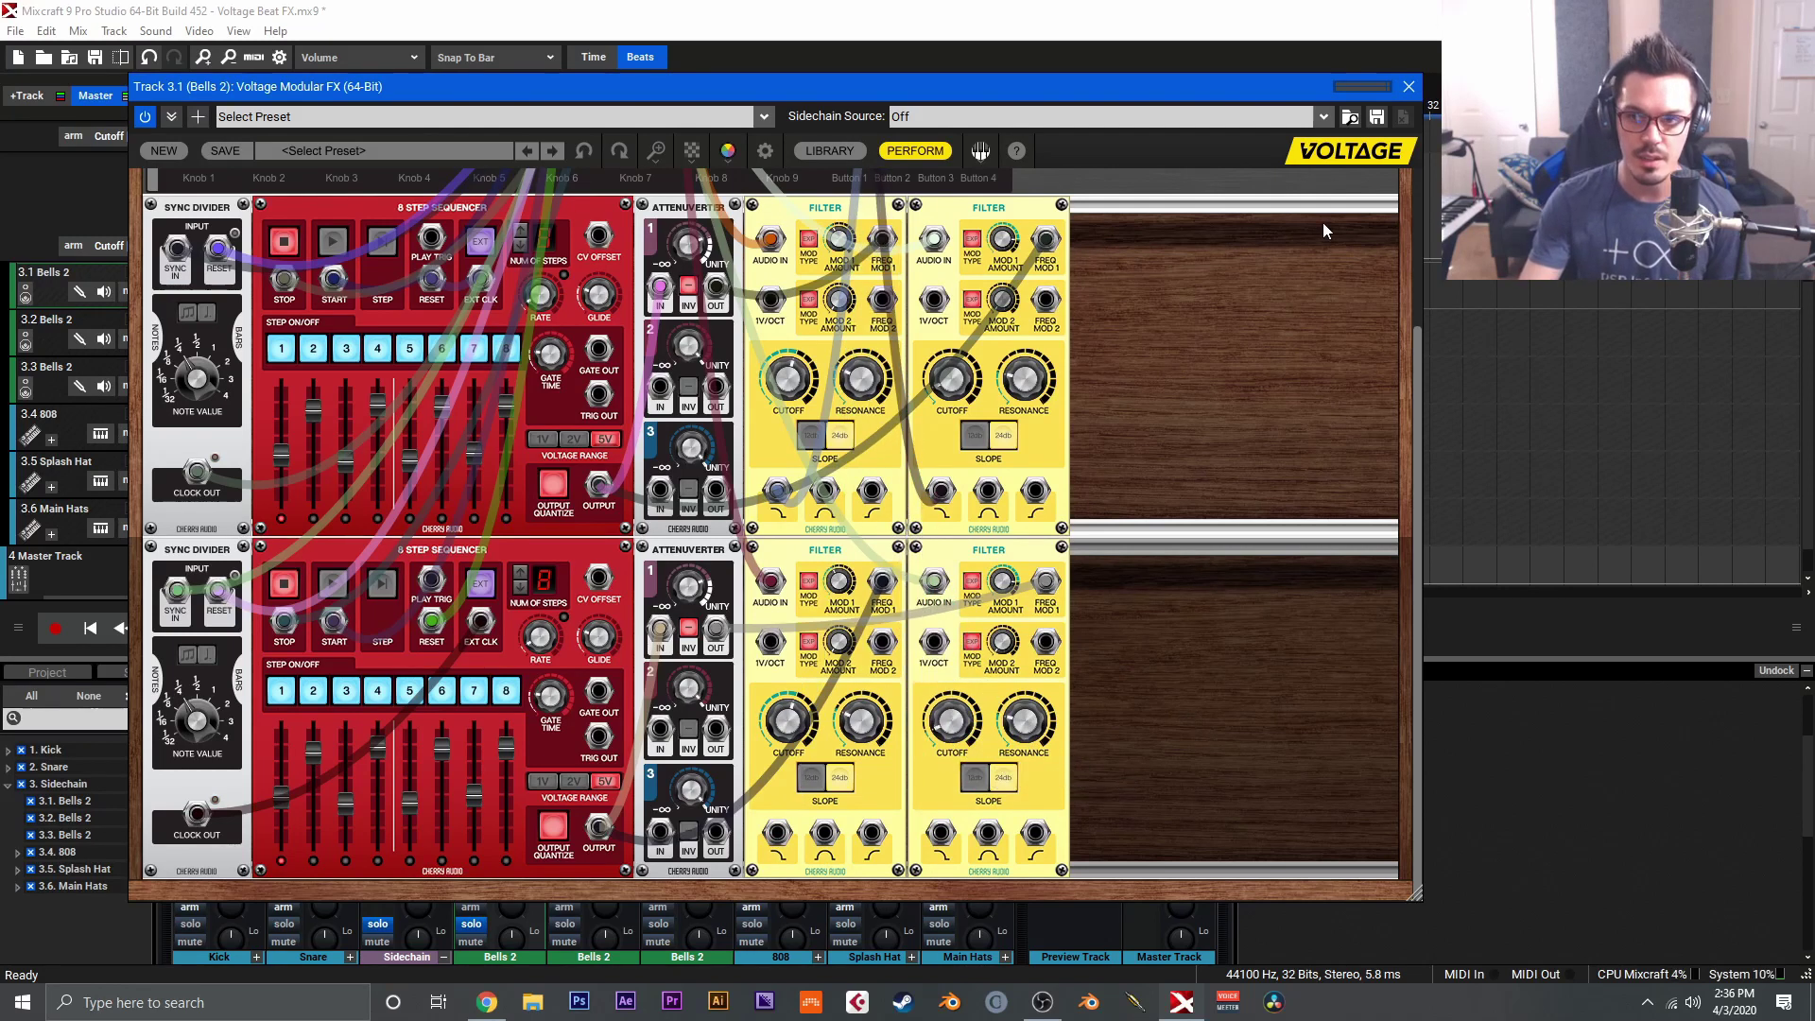
# Close the track 3.1 patch window and play the Bells 2 loop through the new patch
pyautogui.click(1409, 87)
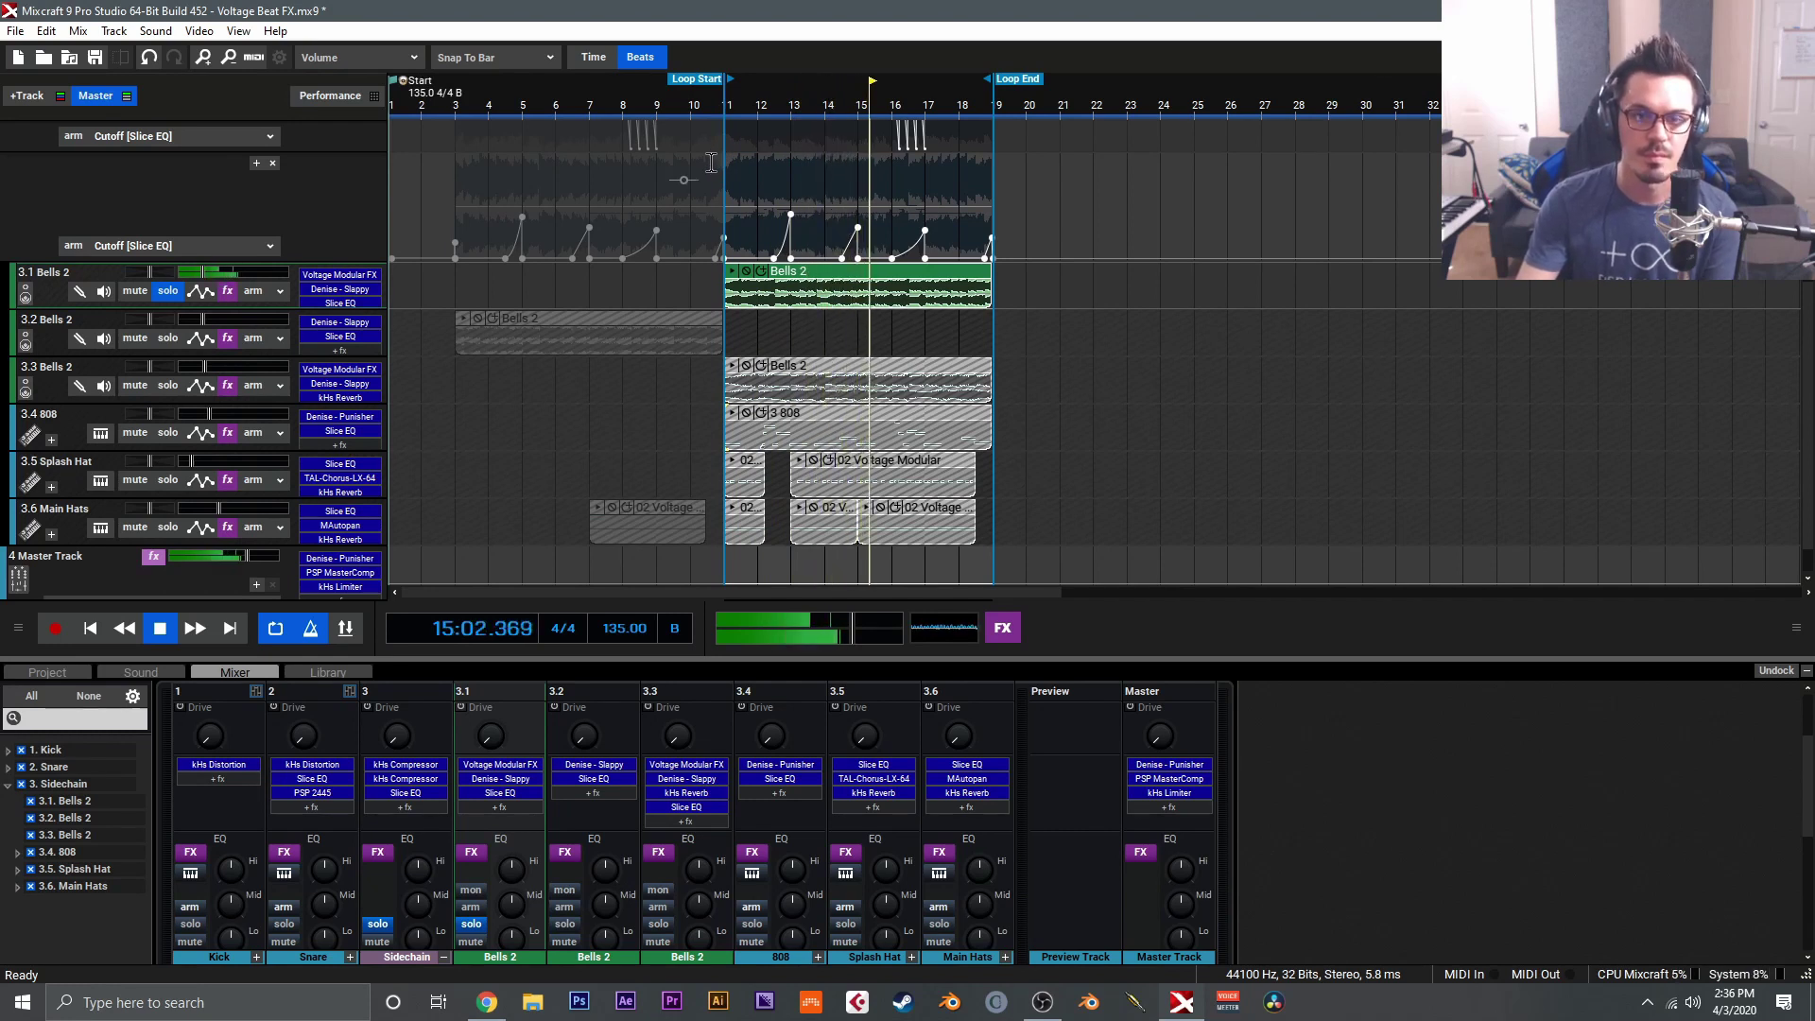
pyautogui.press('space')
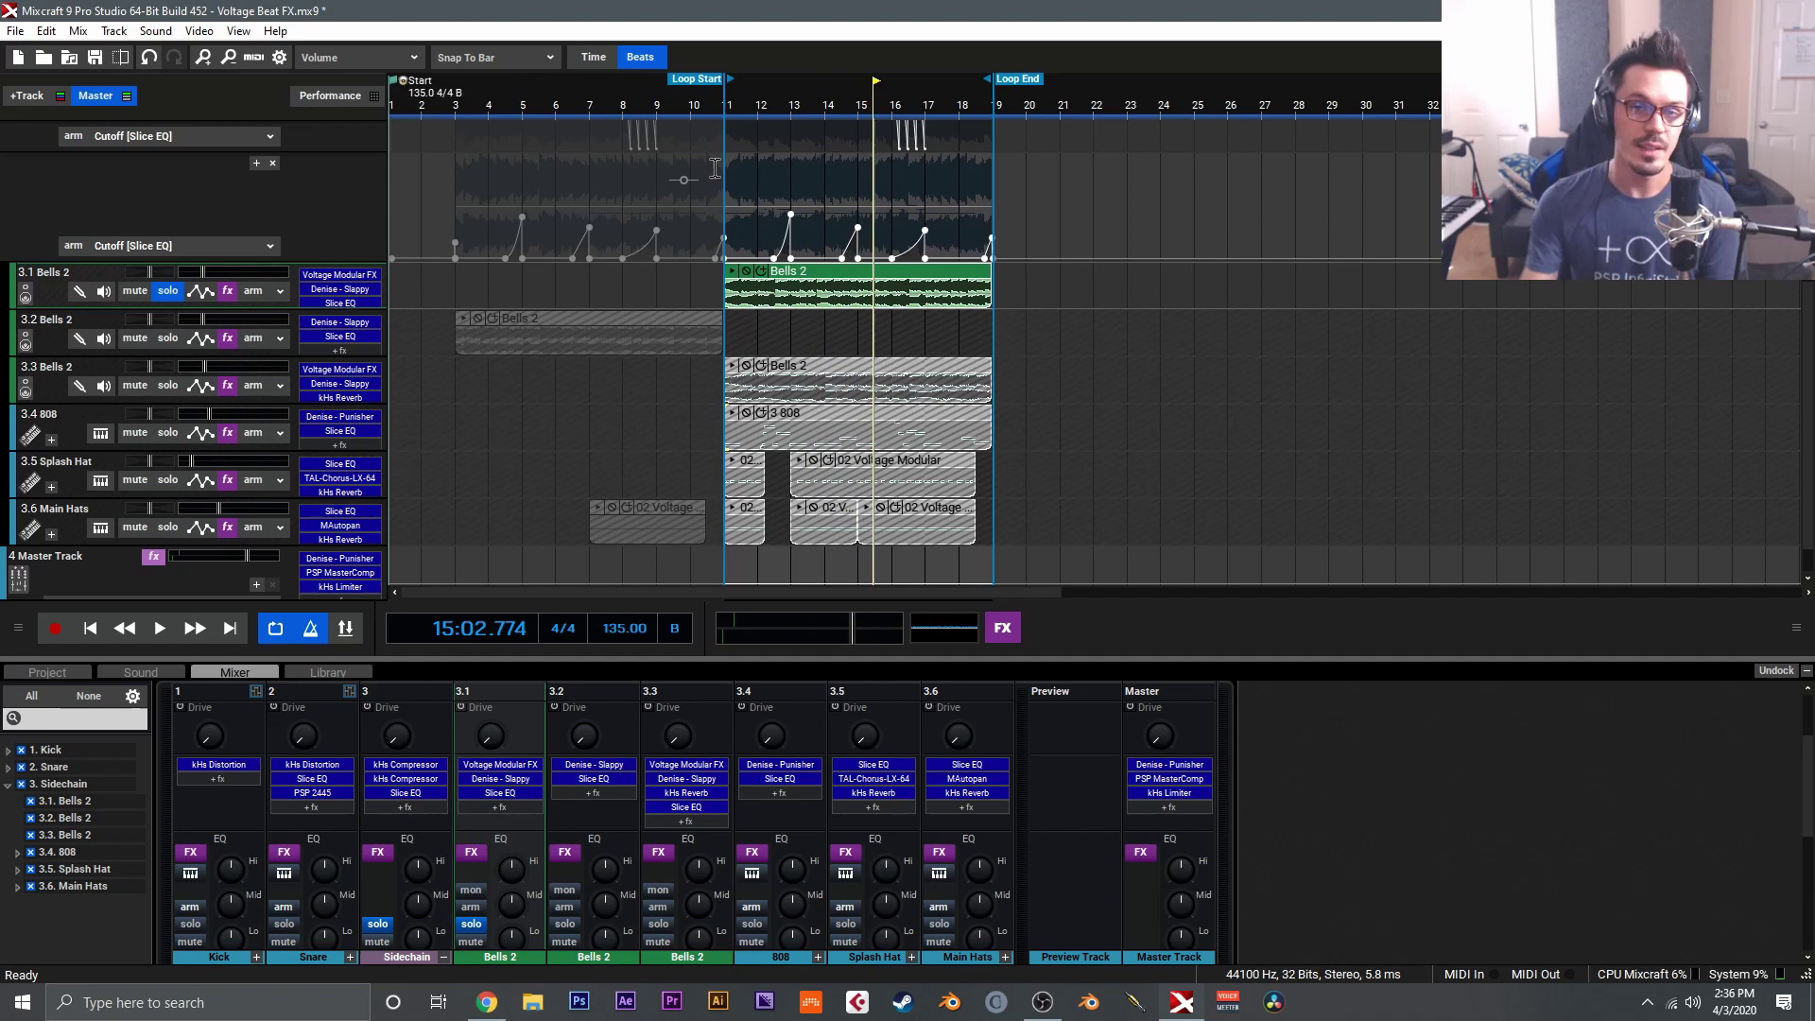